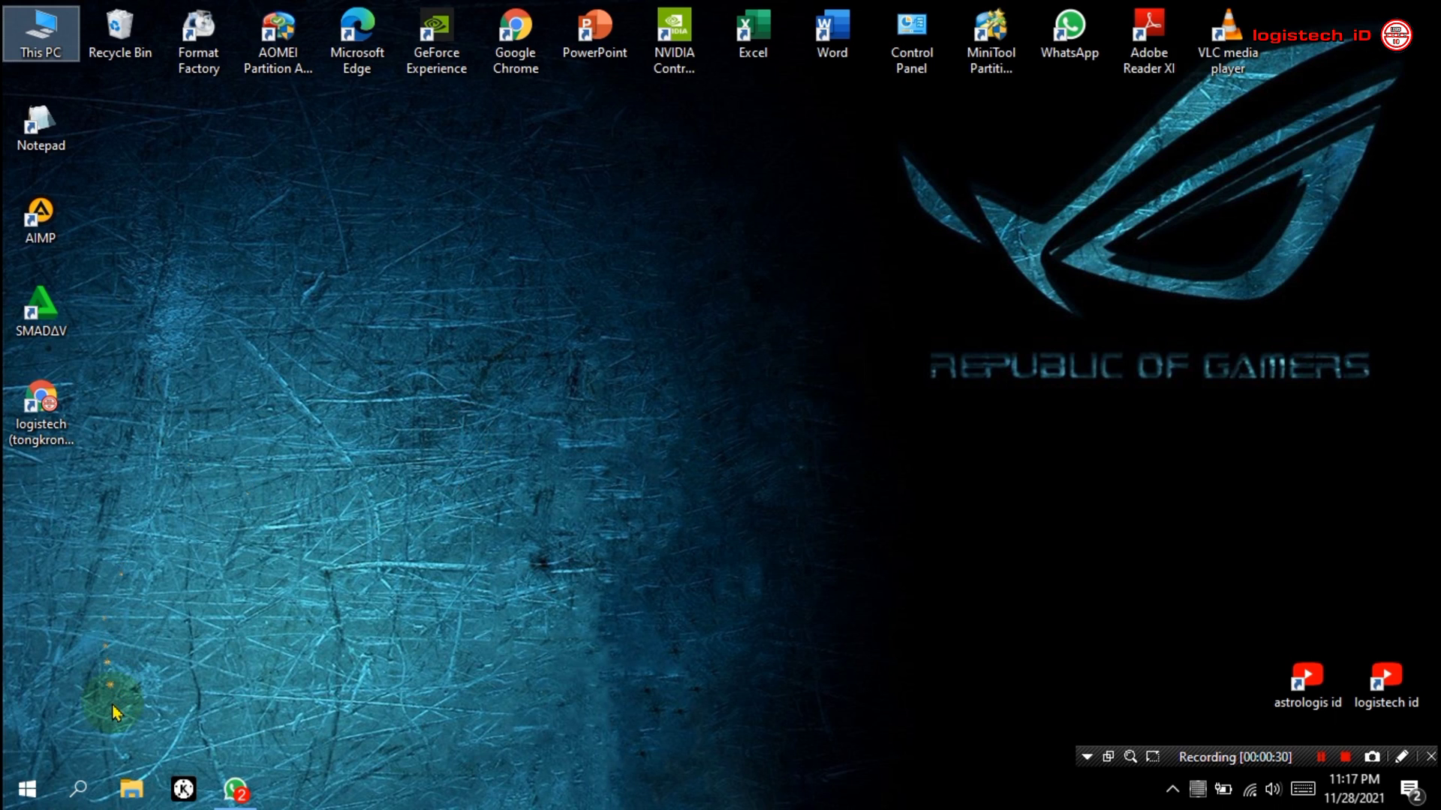
Step: Empty the Recycle Bin and confirm the permanent deletion of its items
left_click(125, 49)
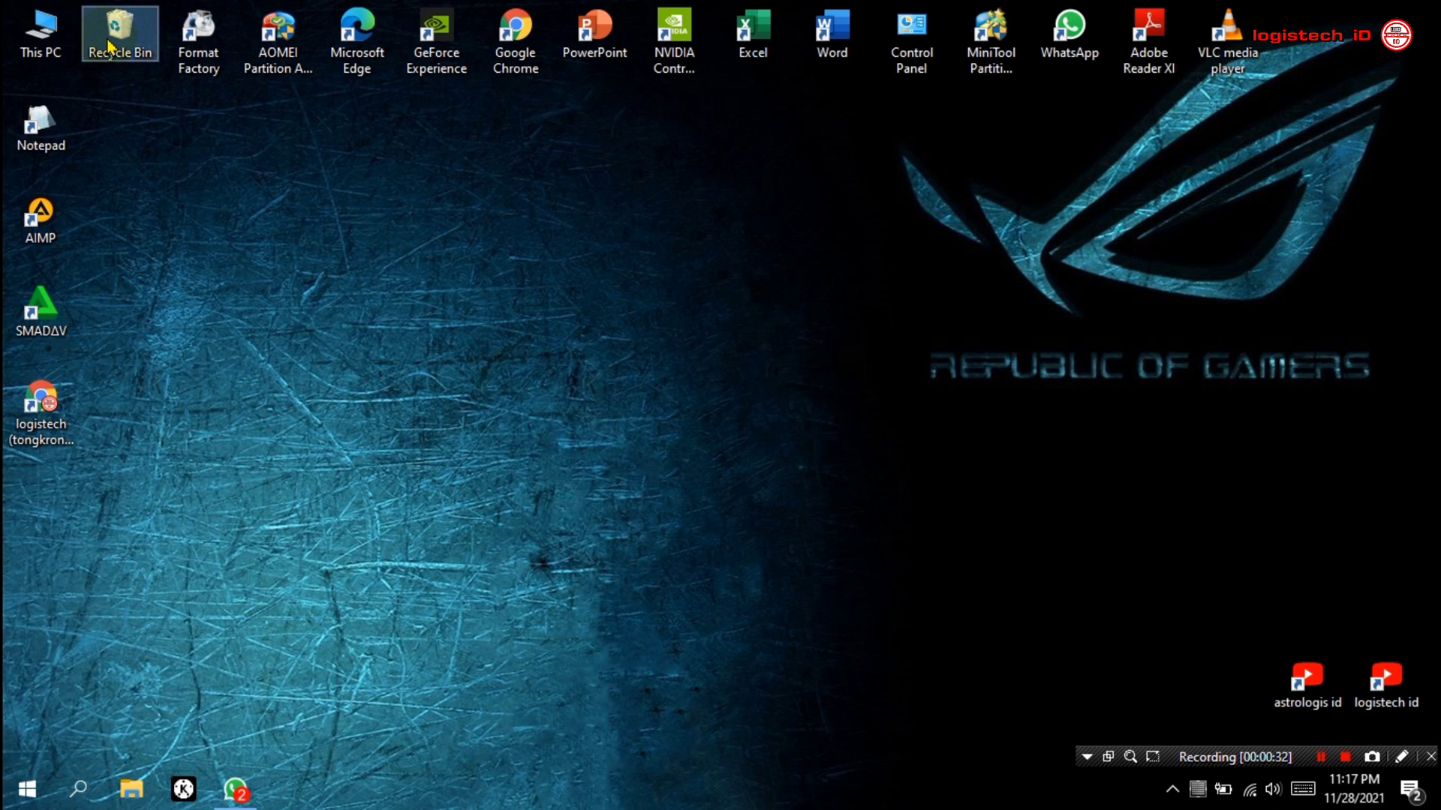
right_click(110, 47)
left_click(182, 81)
left_click(796, 410)
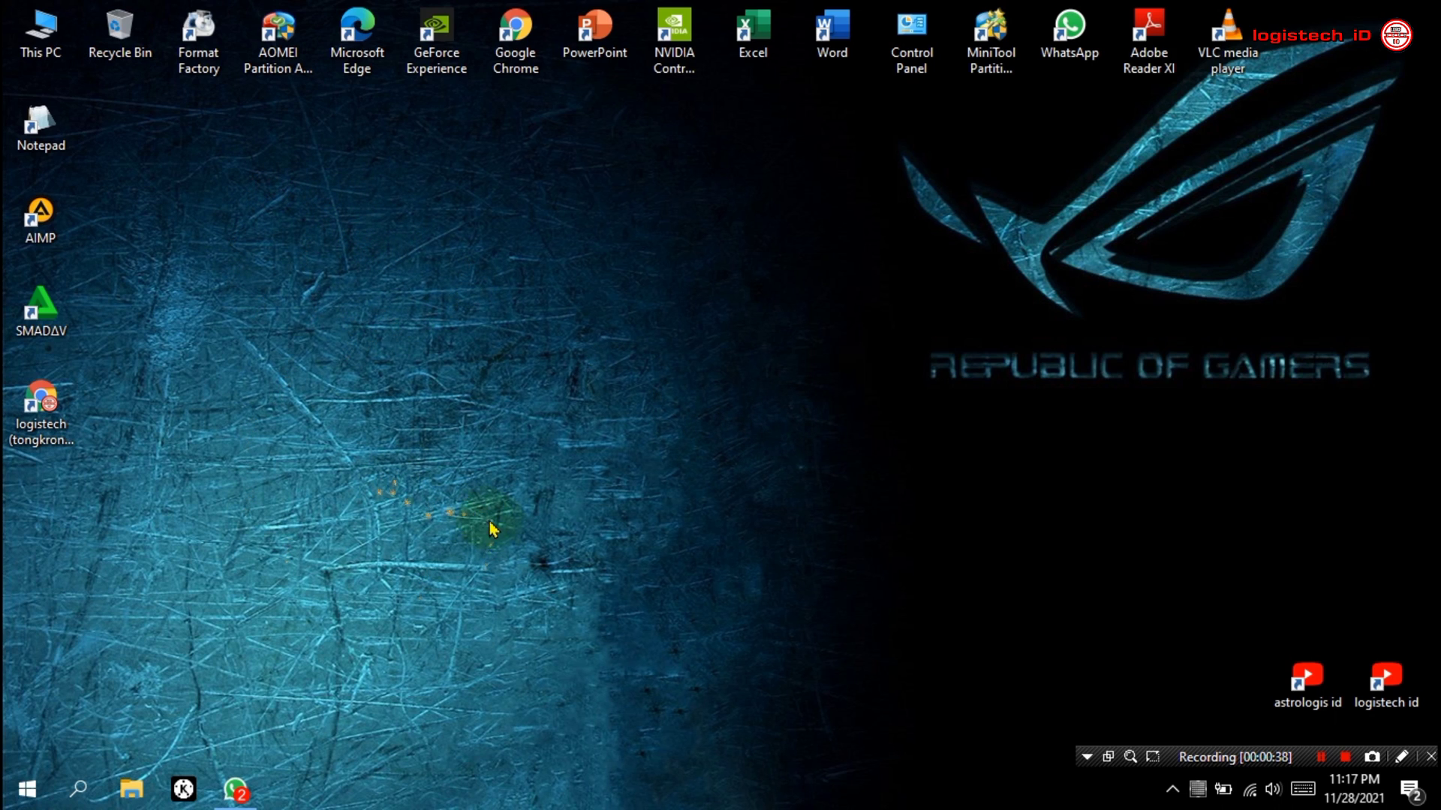
Step: In File Explorer's folder options, enable "Show hidden files, folders, and drives" and apply the change
left_click(131, 788)
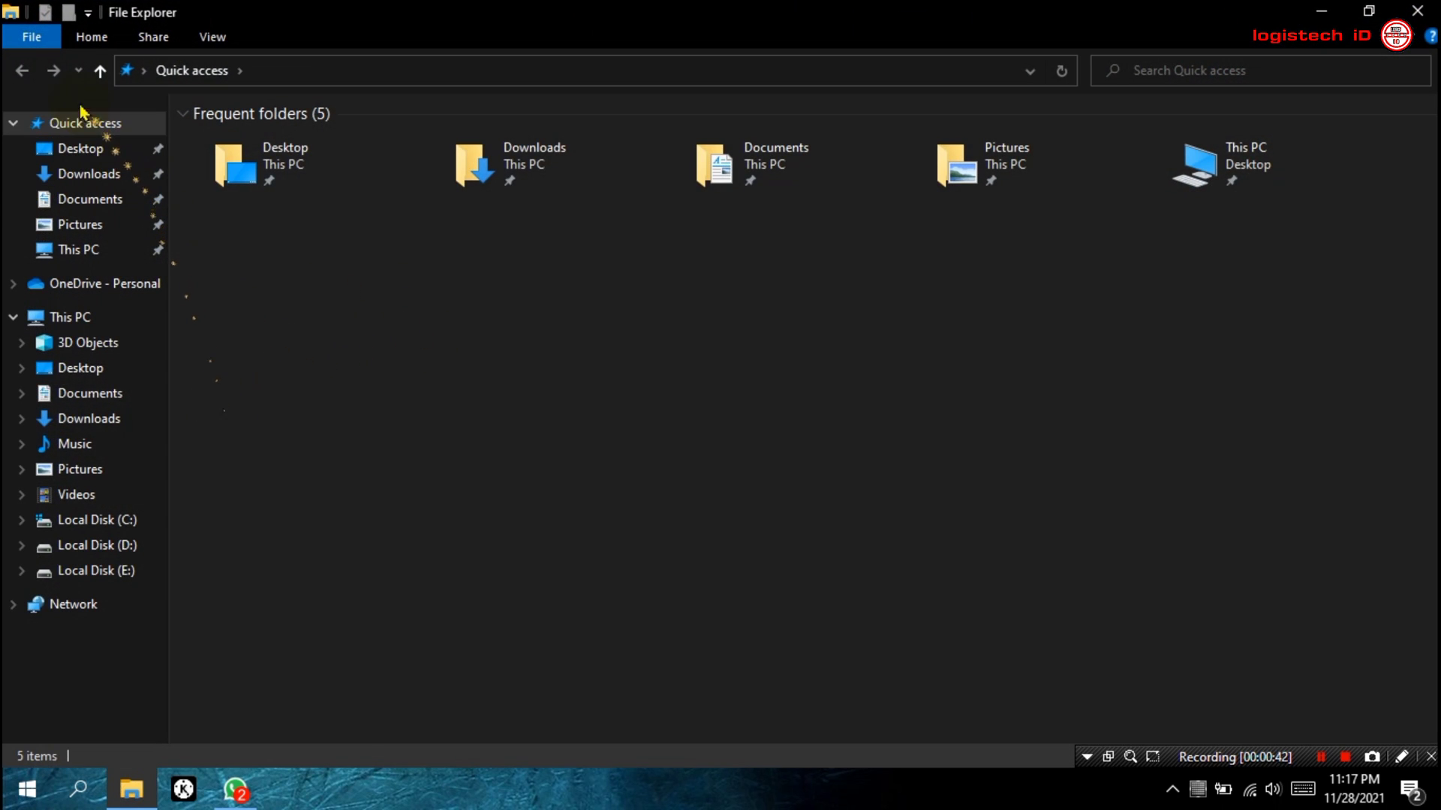
left_click(47, 43)
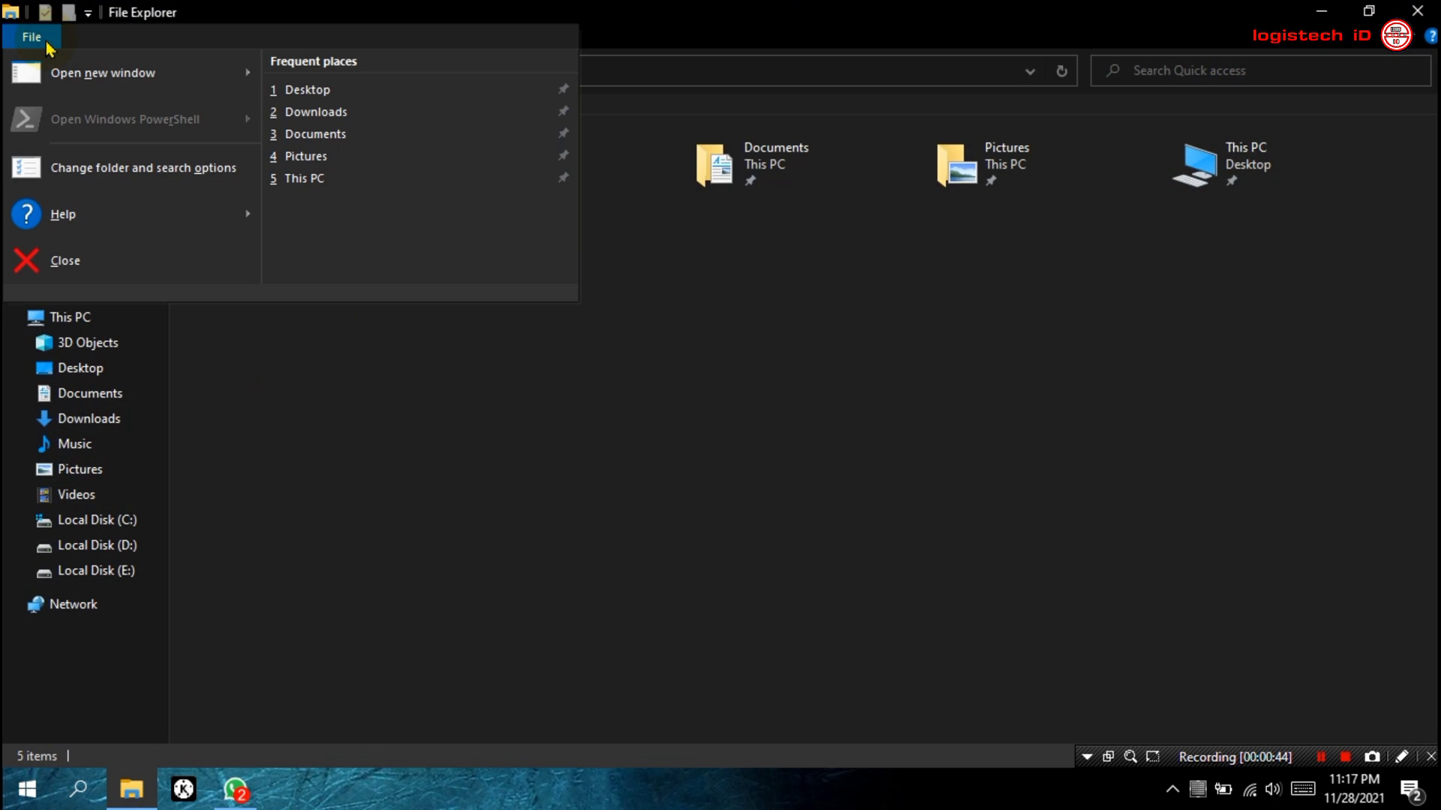
left_click(106, 171)
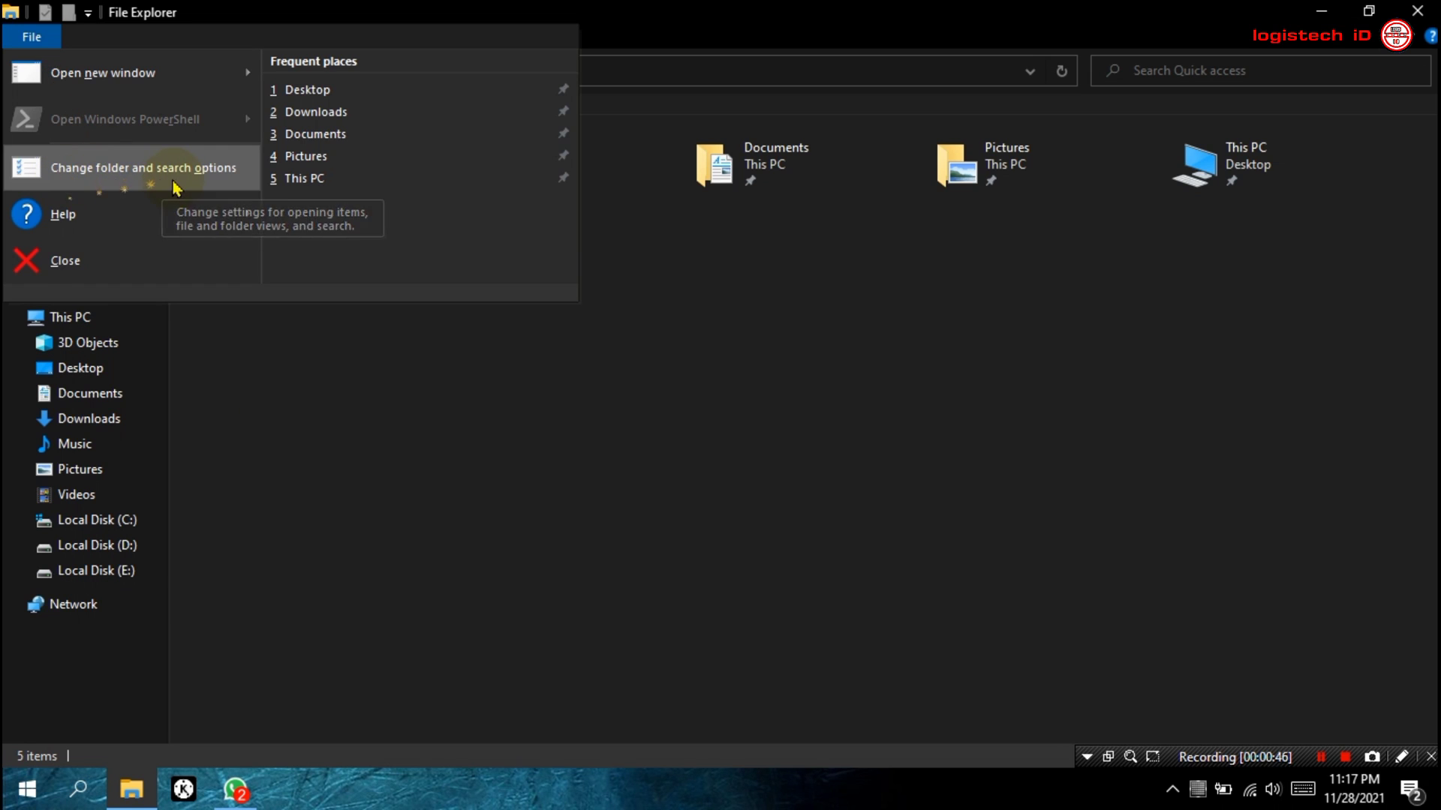
left_click(218, 179)
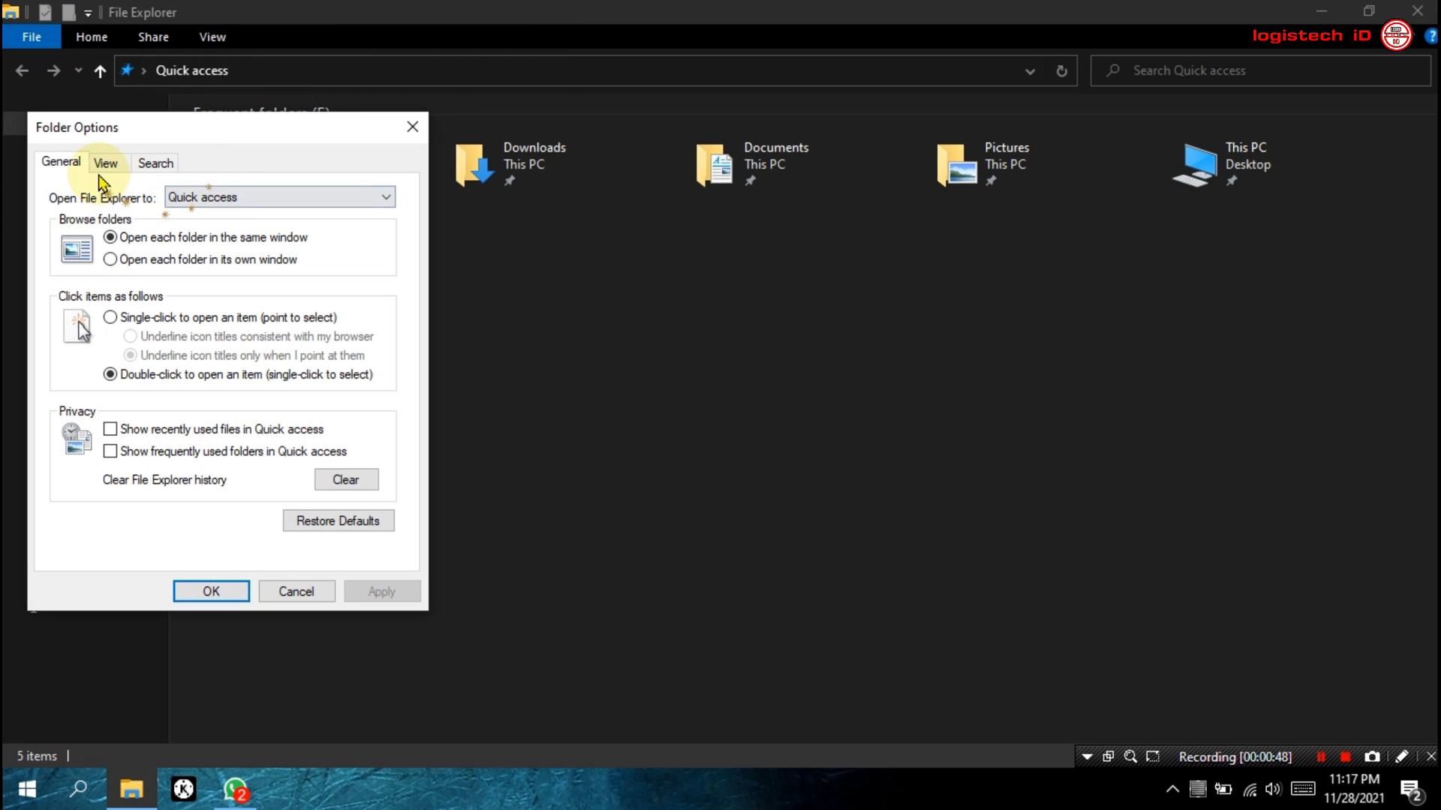
left_click(111, 169)
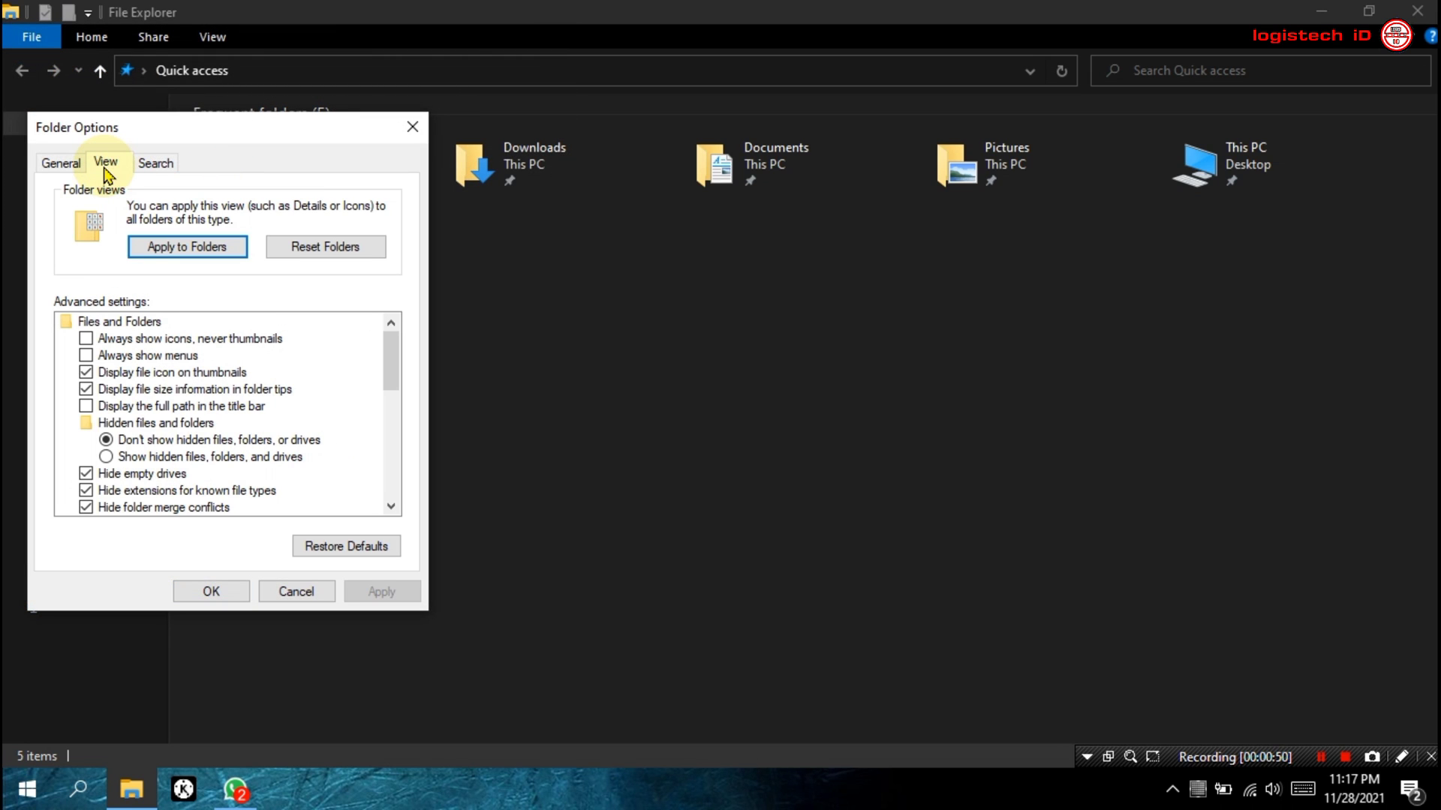
left_click(112, 461)
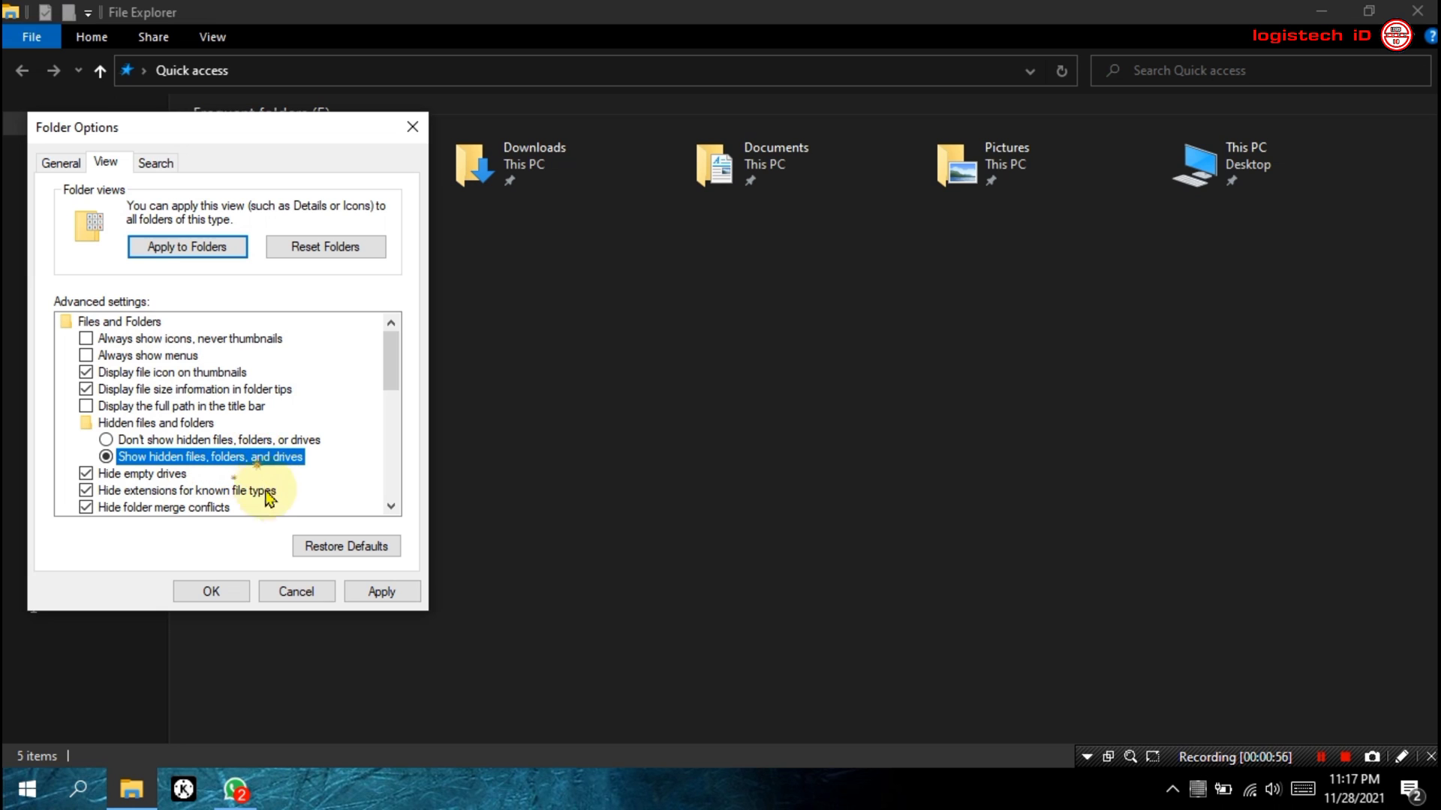
left_click(213, 591)
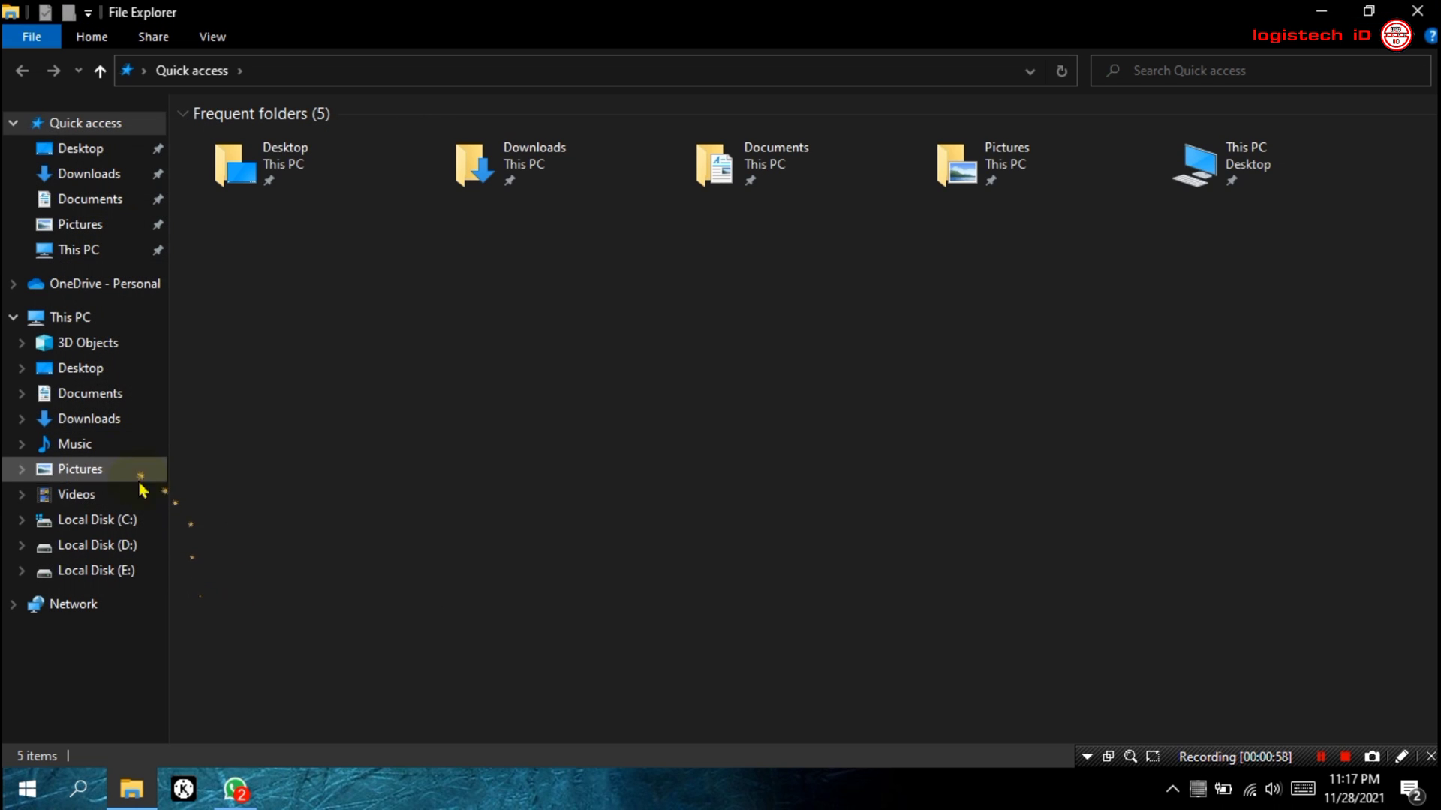
Step: Examine the contents of Local Disk (C:) for hidden folders, return to This PC and close File Explorer
left_click(143, 520)
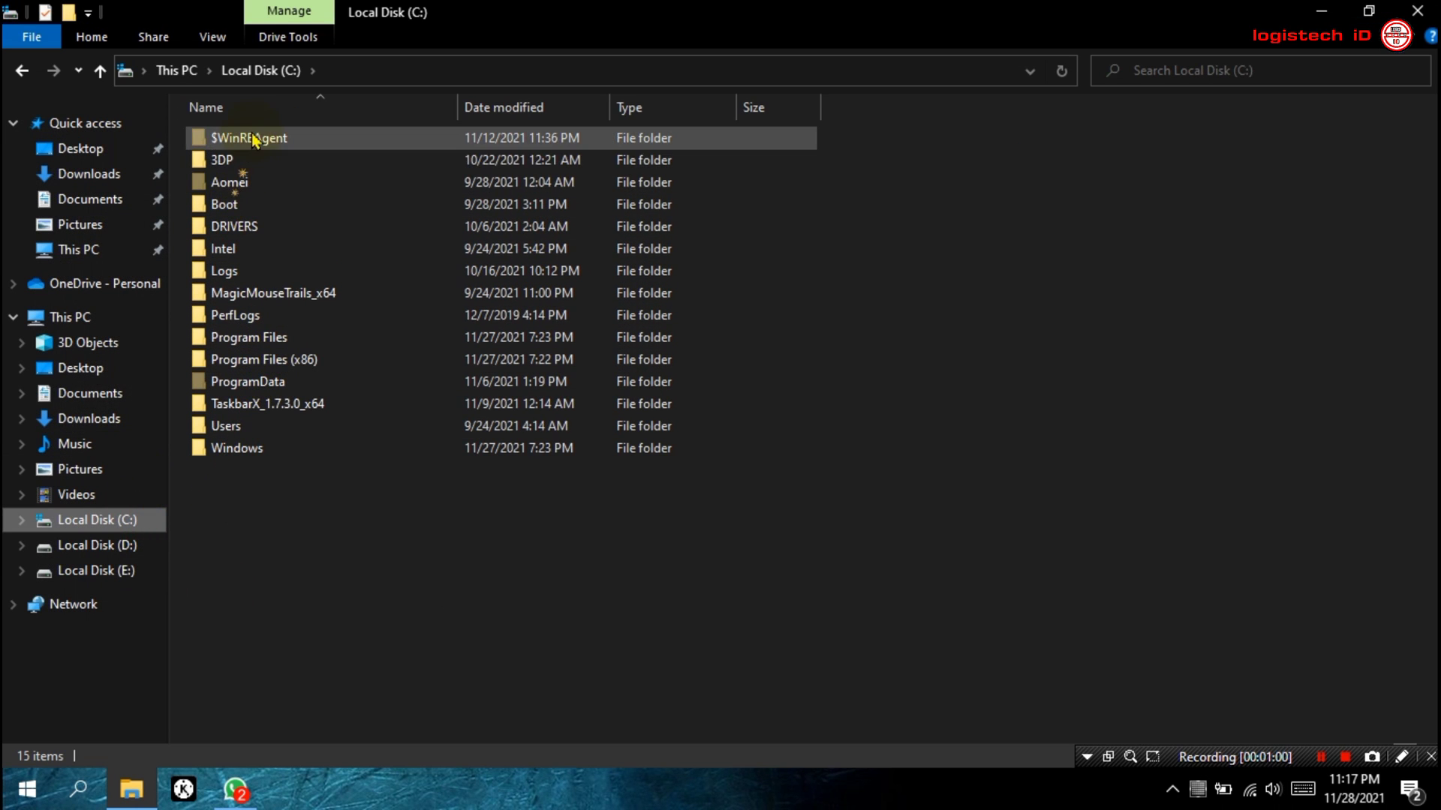
left_click(113, 316)
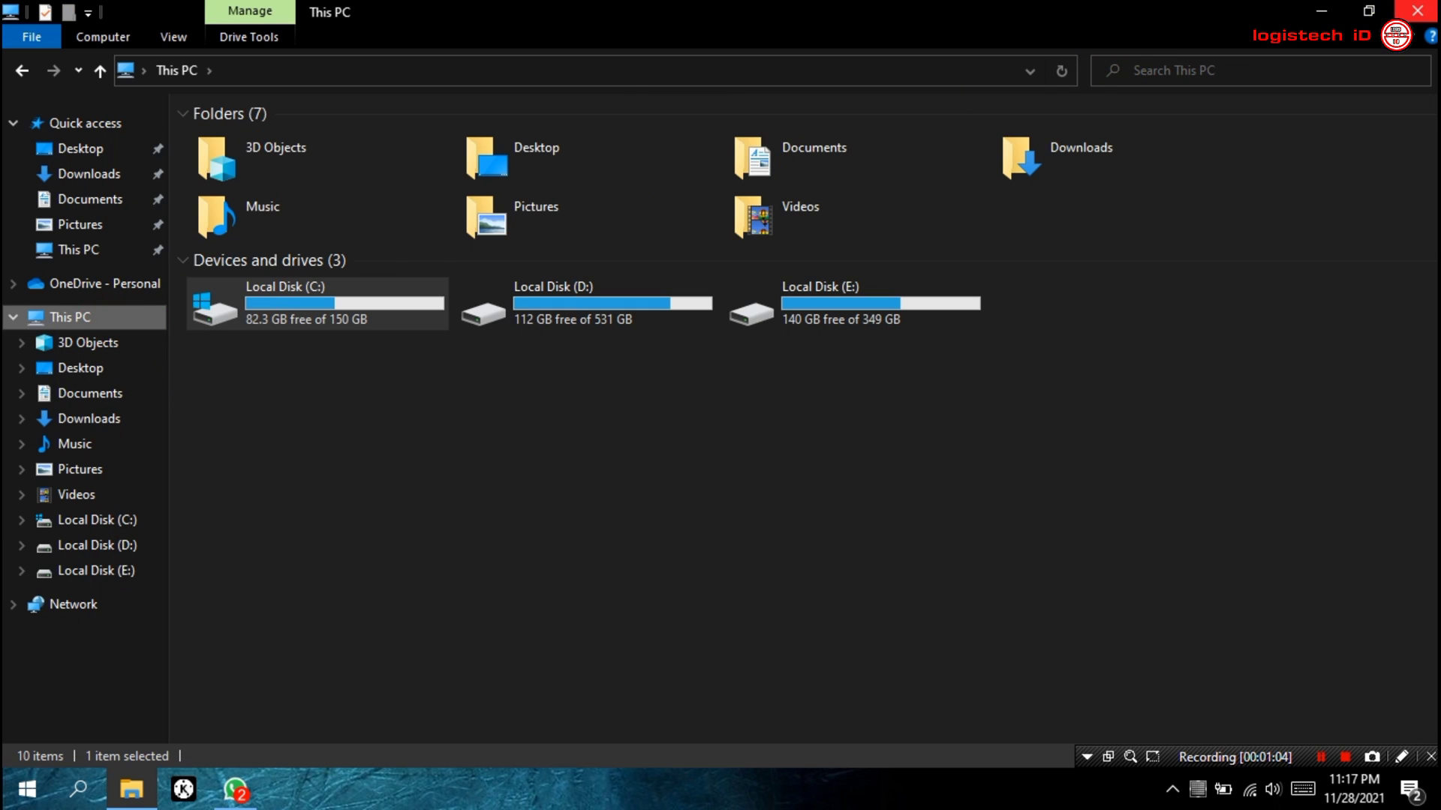
left_click(1416, 10)
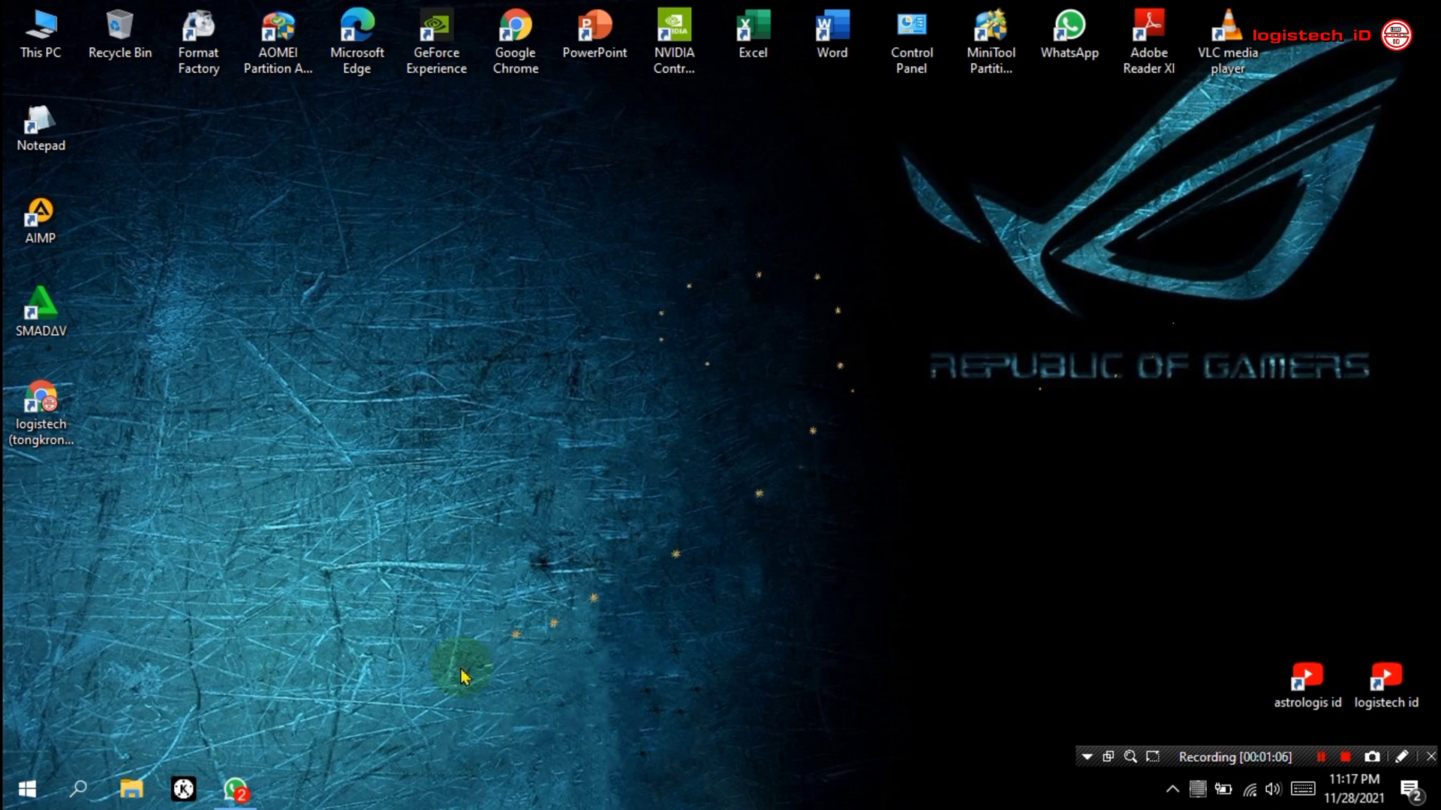
Step: Search Windows for %temp% and open the matching Temp folder
left_click(79, 789)
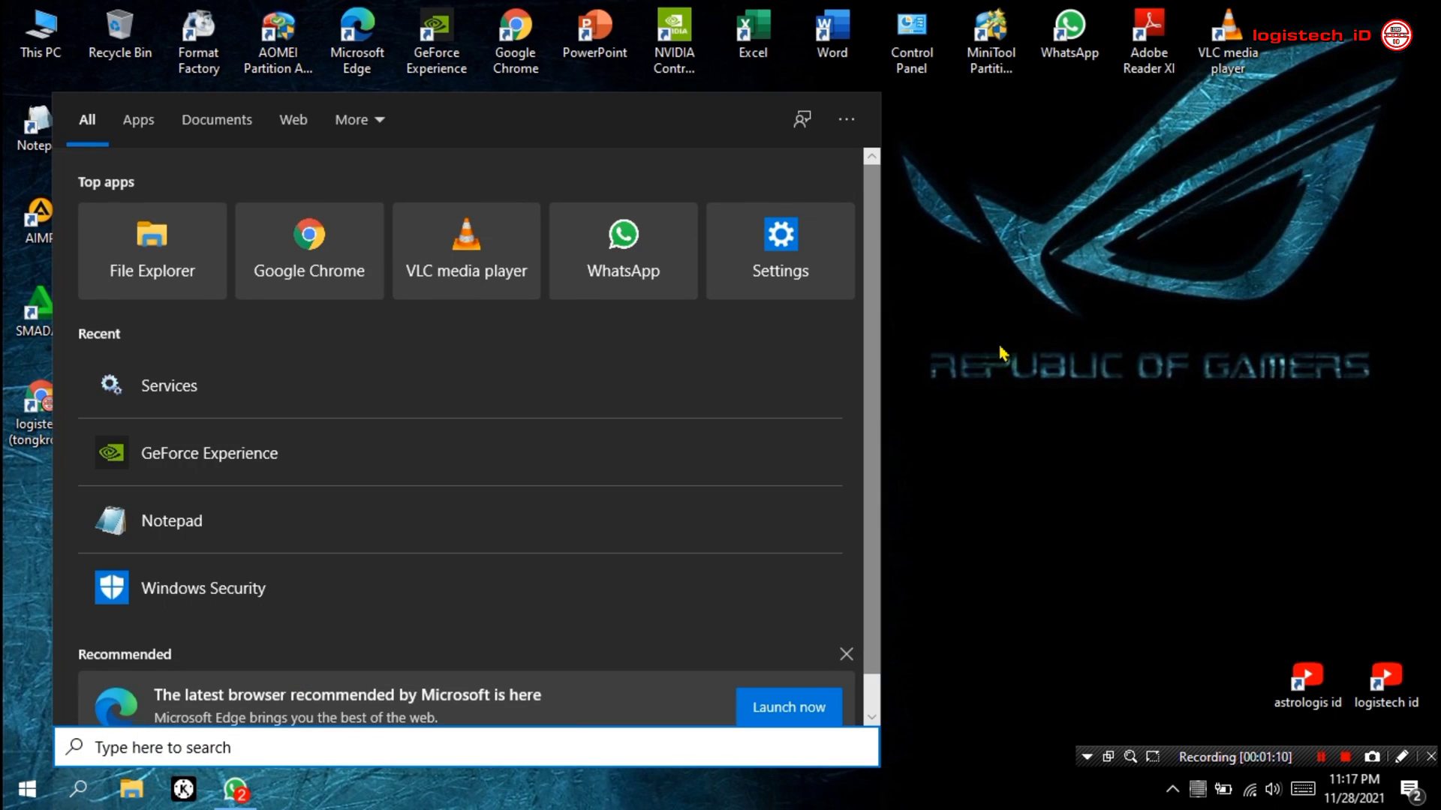
type("%te")
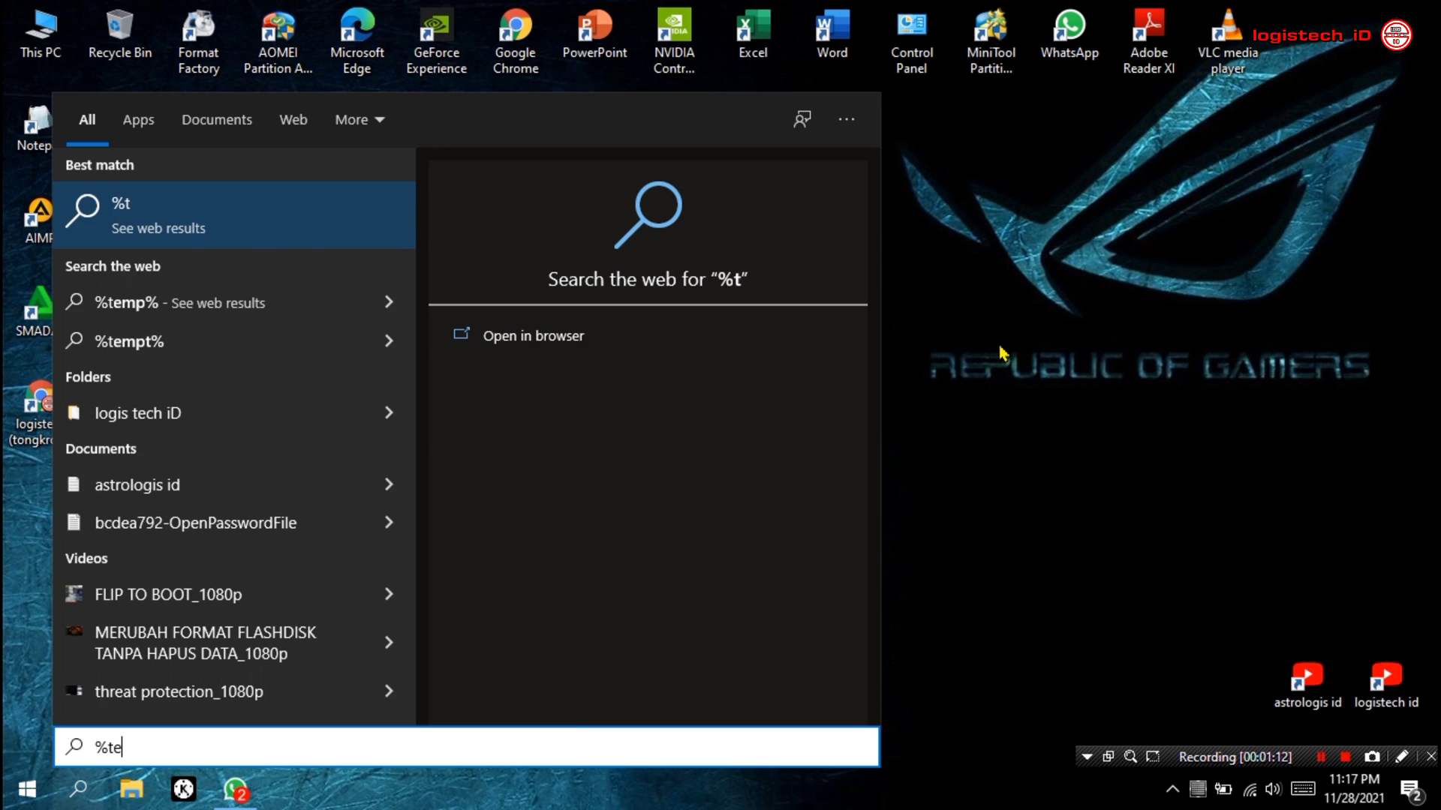
type("mp")
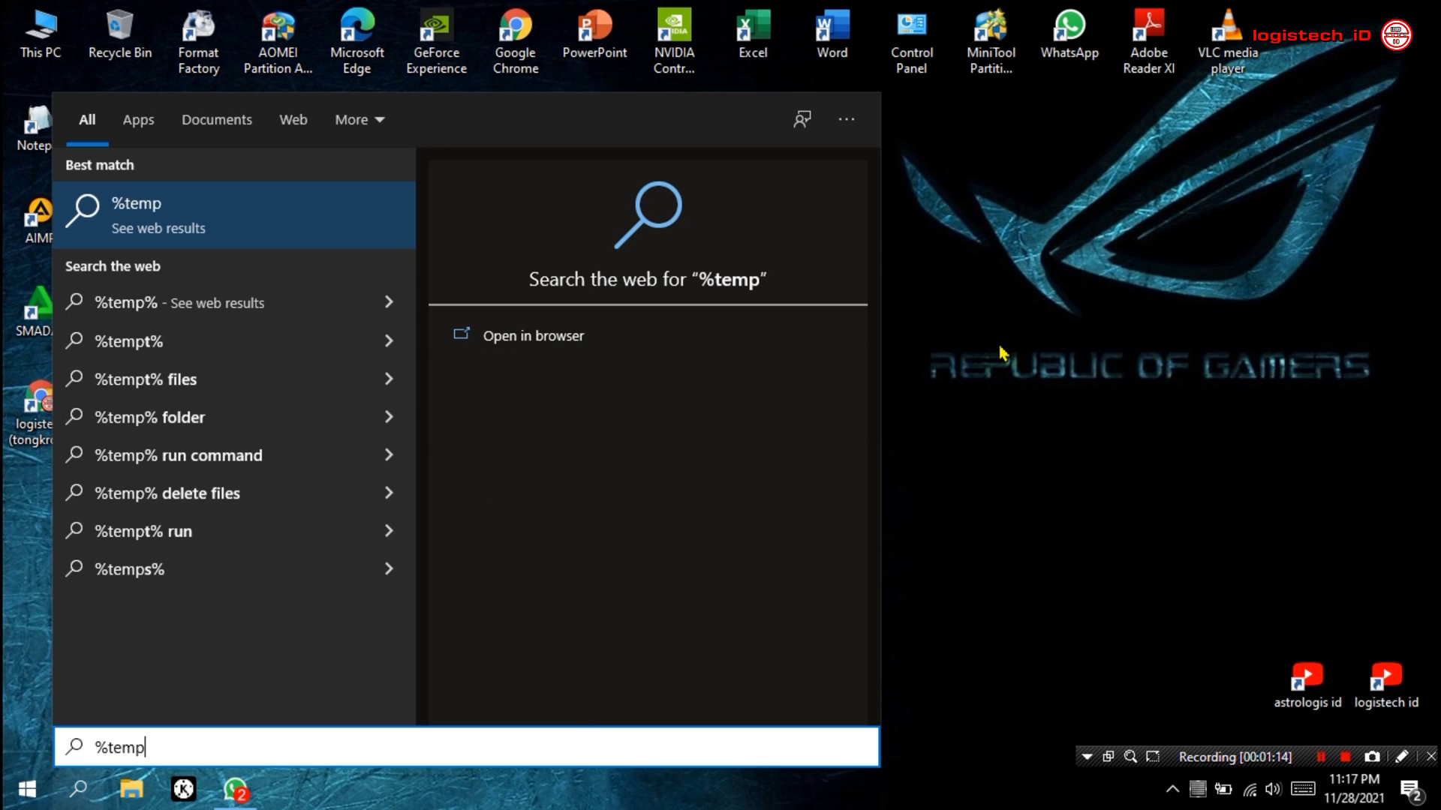
type("%")
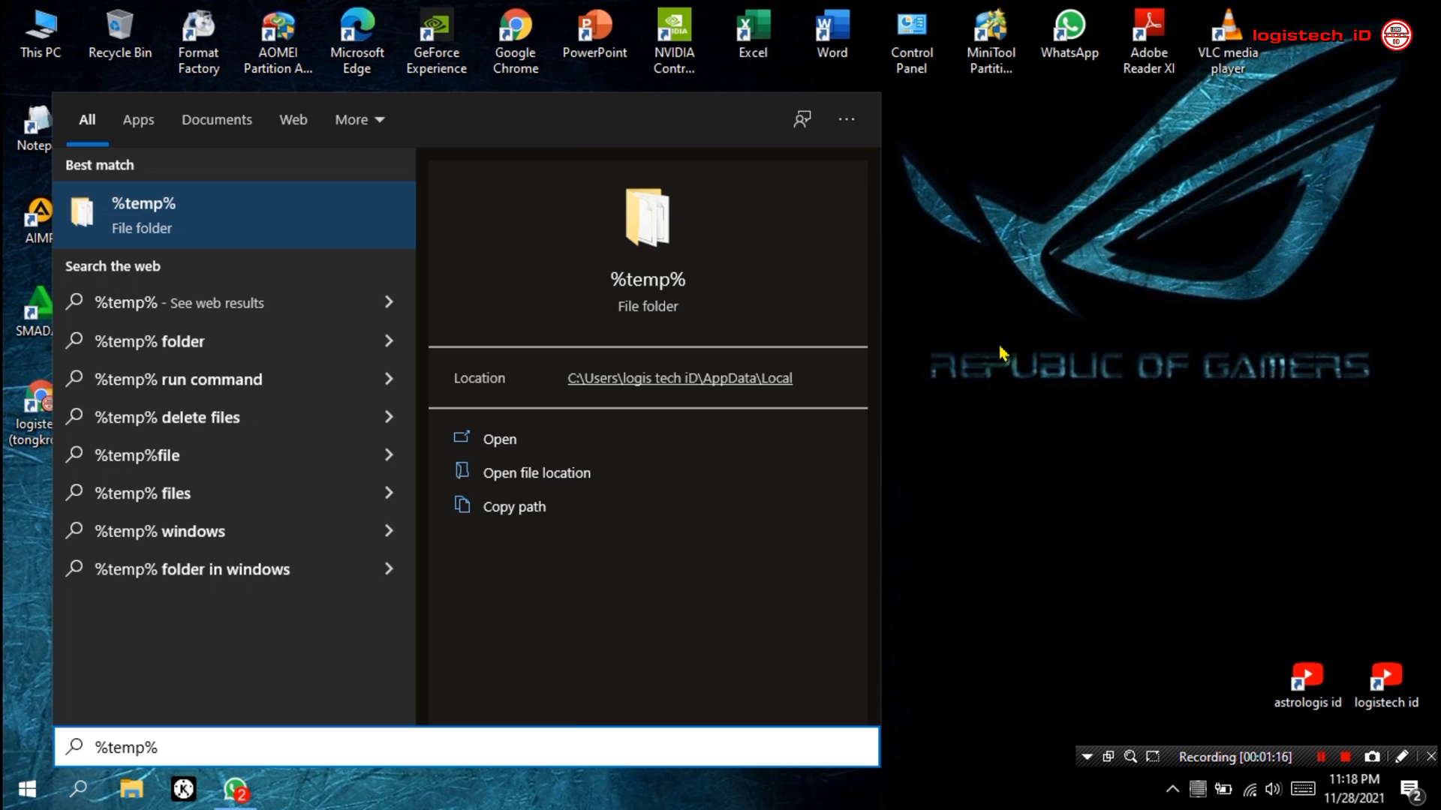
key("super+plus")
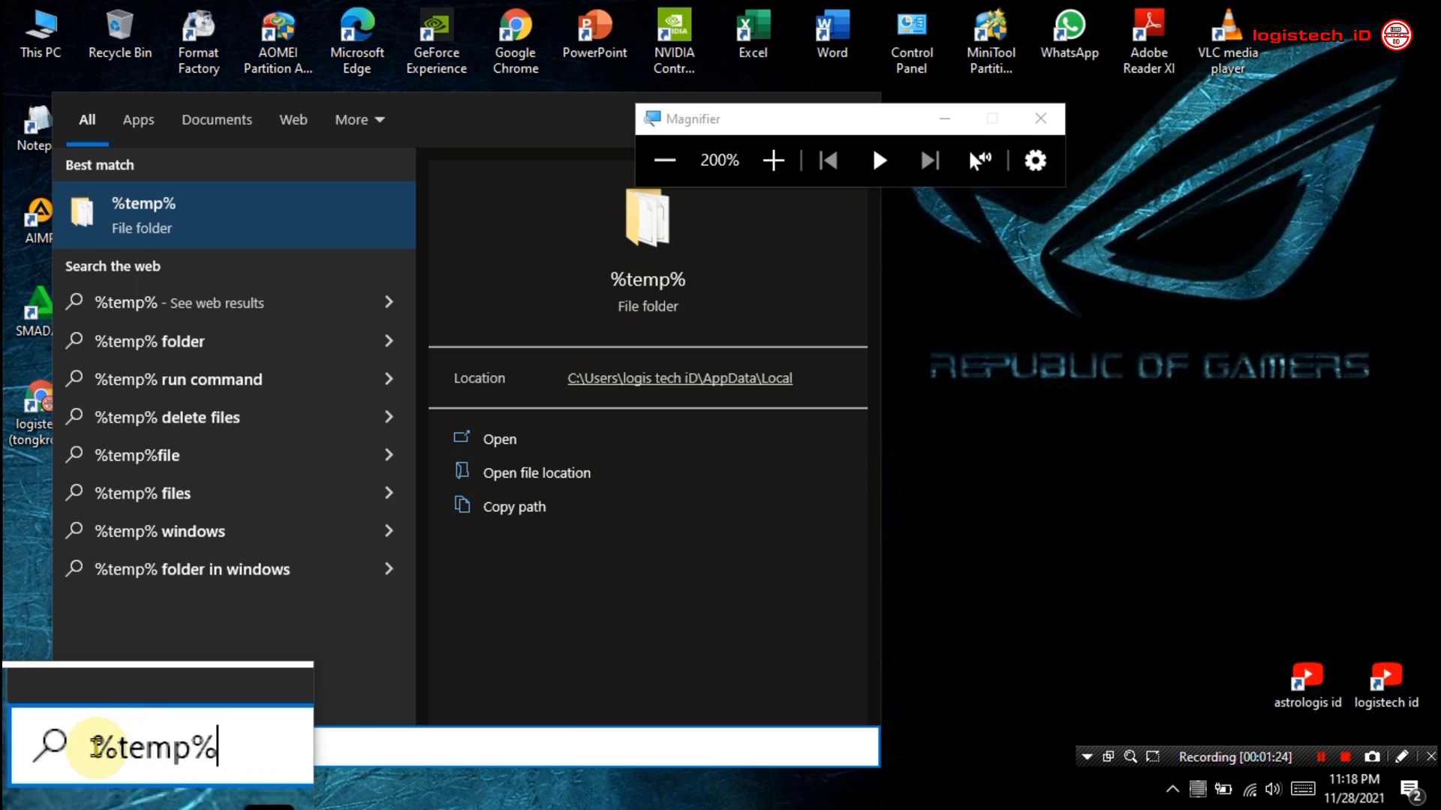
key("super+Escape")
key("Return")
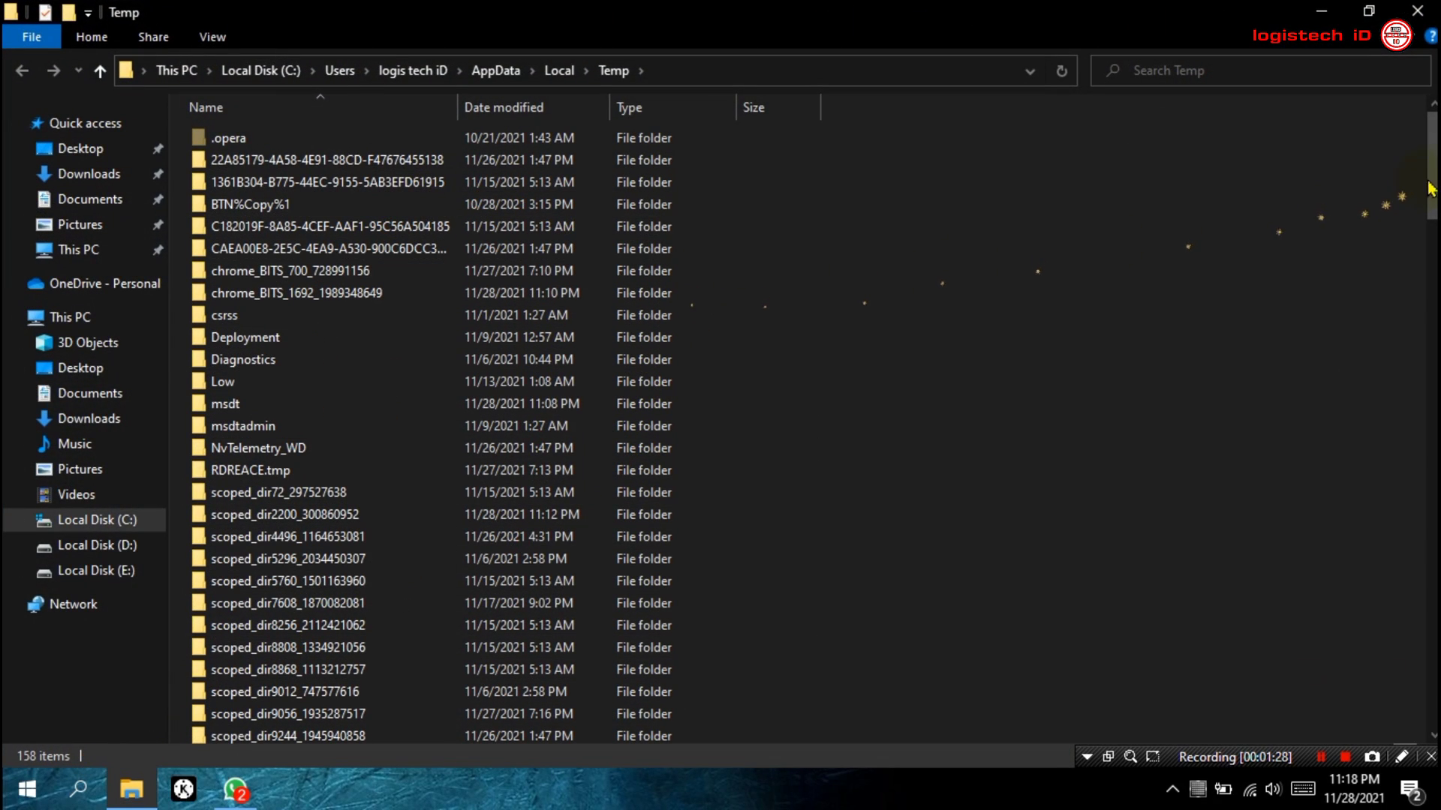
Step: Delete everything in the Temp folder, granting administrator permission and skipping all files in use, and return to the desktop
scroll(1429, 187, "down", 2)
scroll(1426, 210, "up", 2)
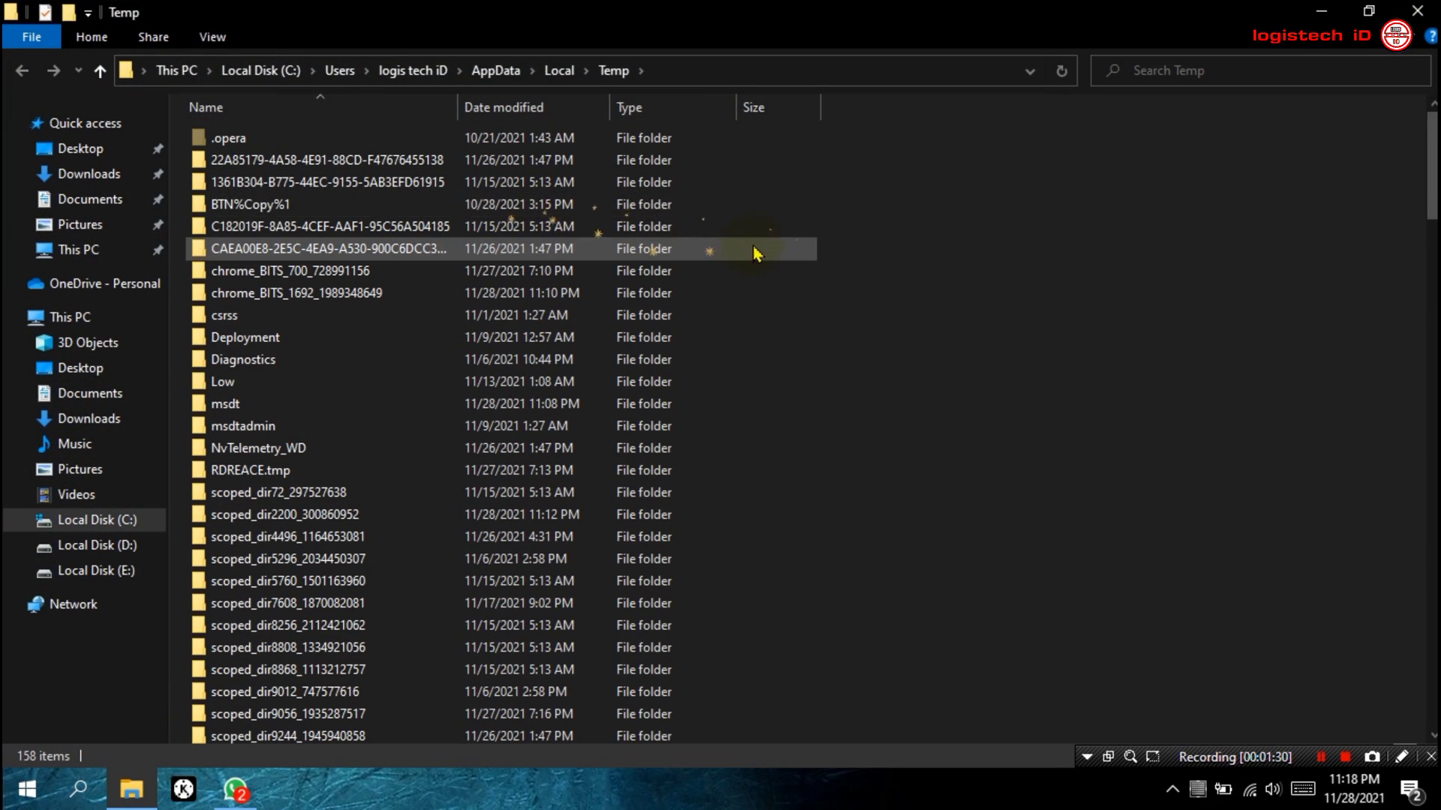
left_click_drag(874, 150, 822, 184)
left_click_drag(873, 133, 630, 769)
right_click(292, 289)
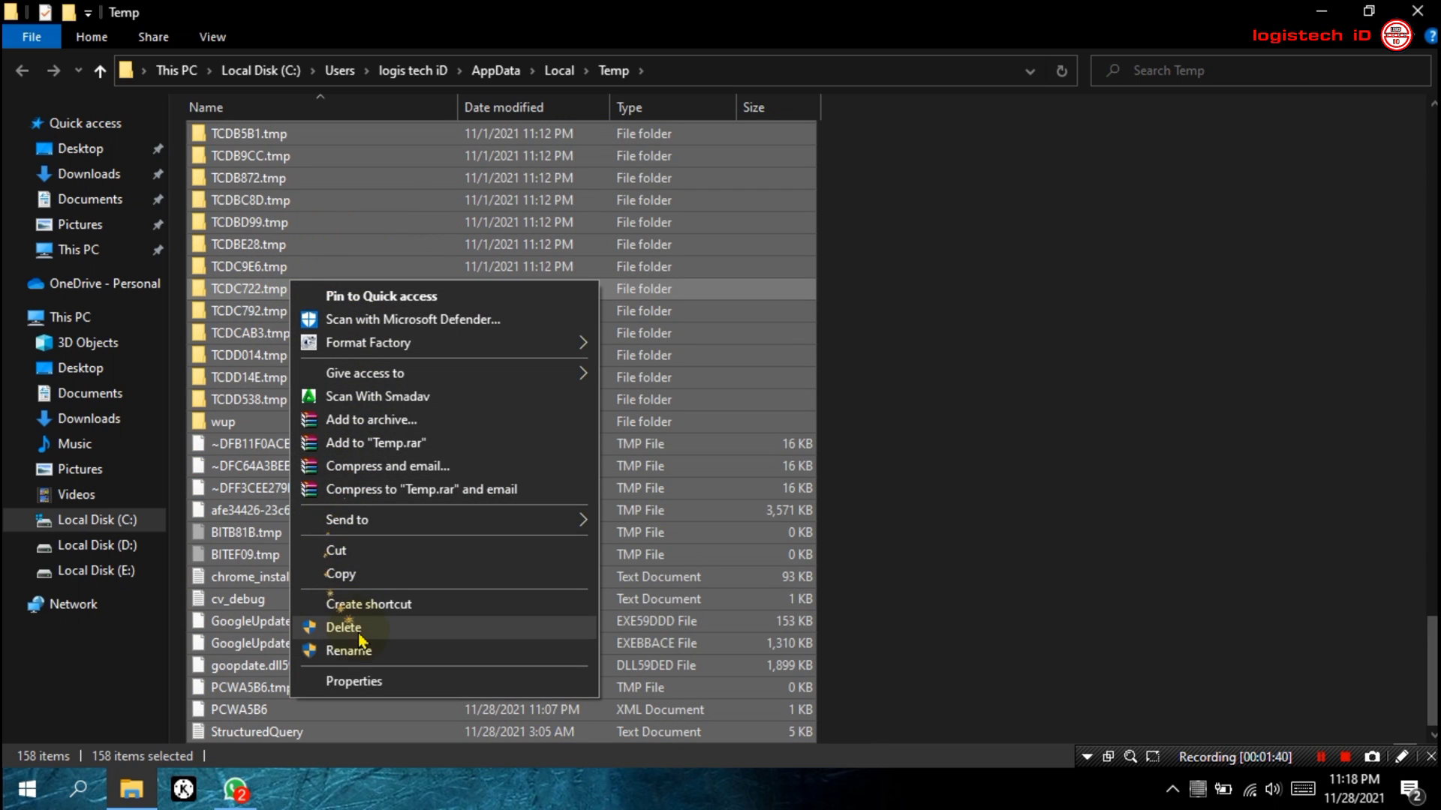
left_click(345, 628)
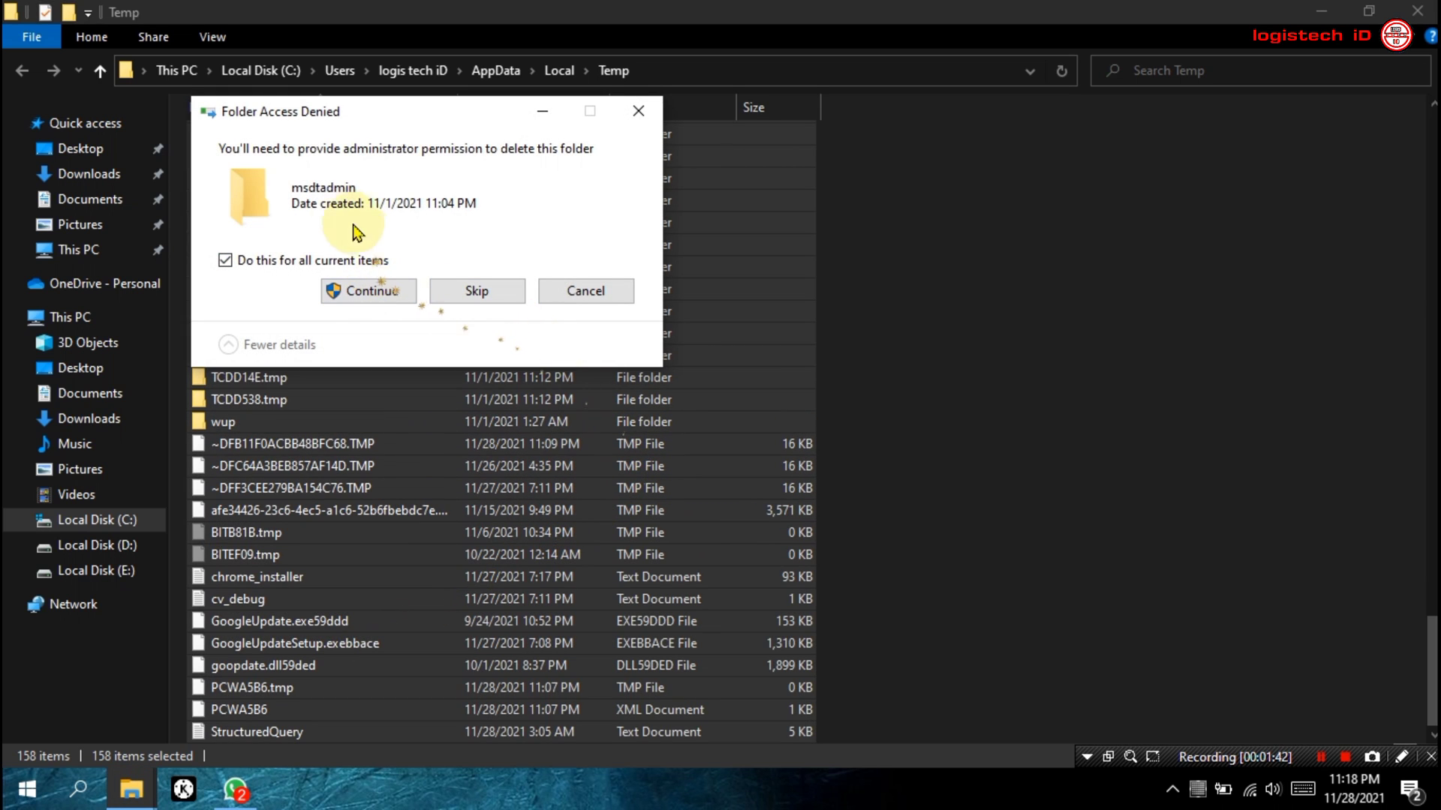
left_click(357, 292)
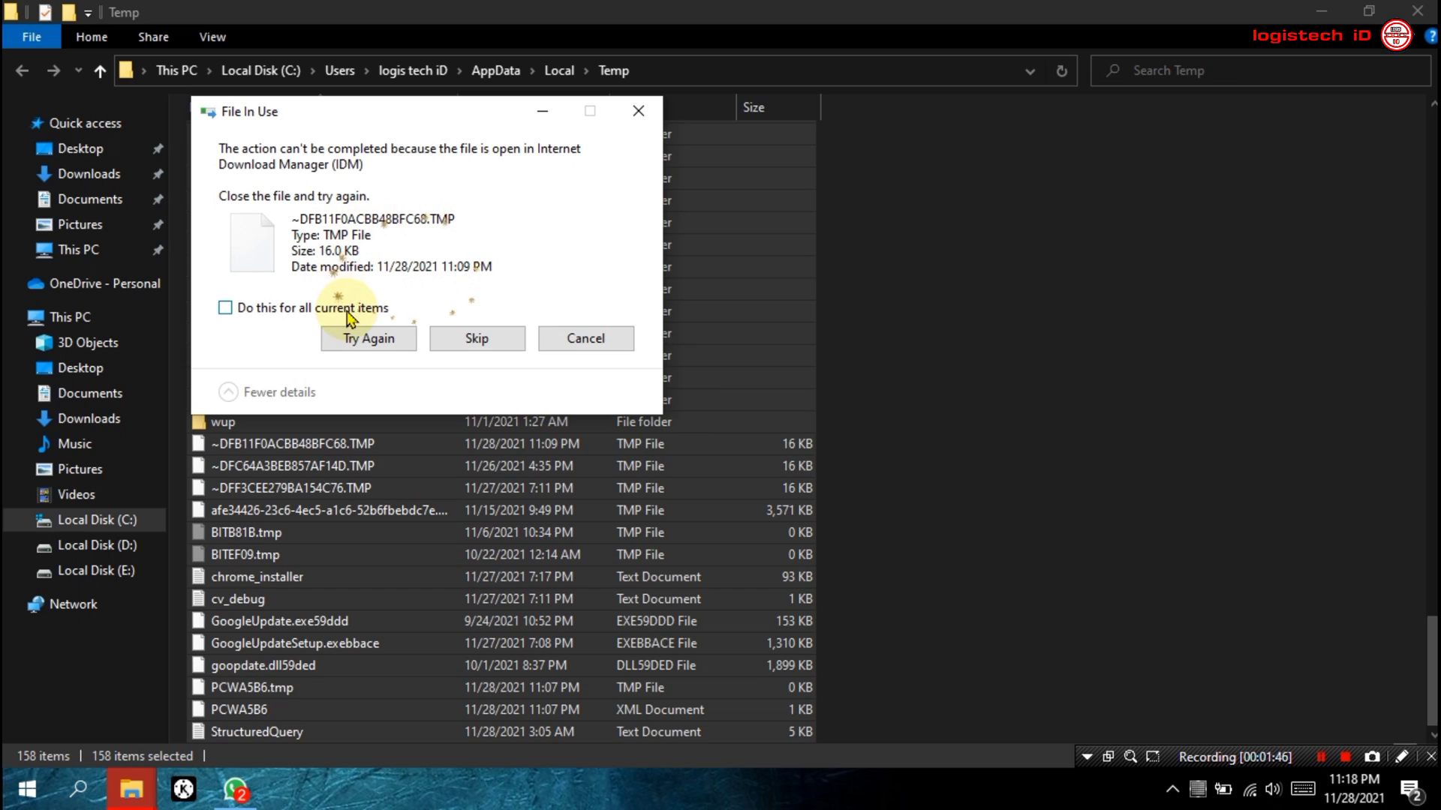
left_click(349, 314)
left_click(469, 337)
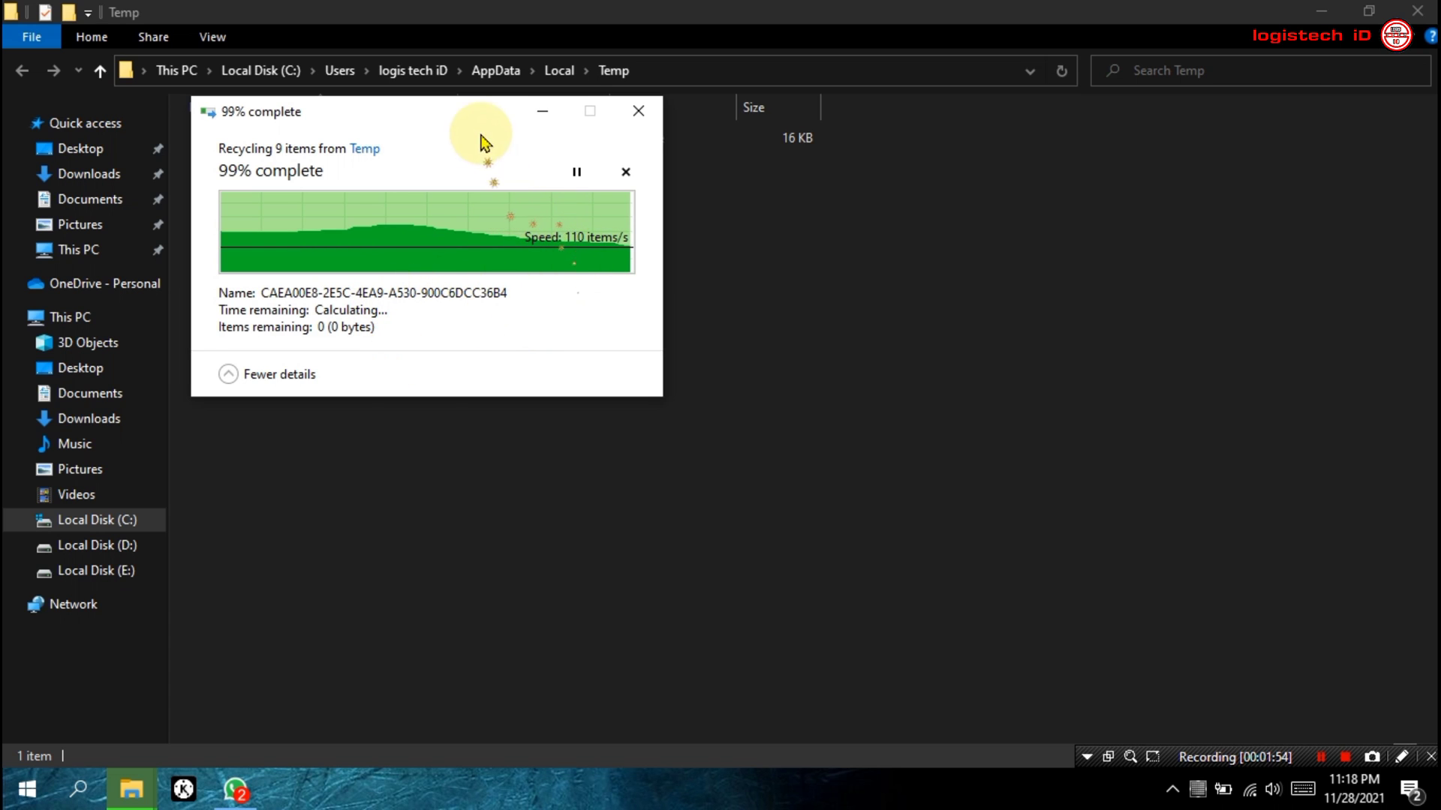
left_click(459, 112)
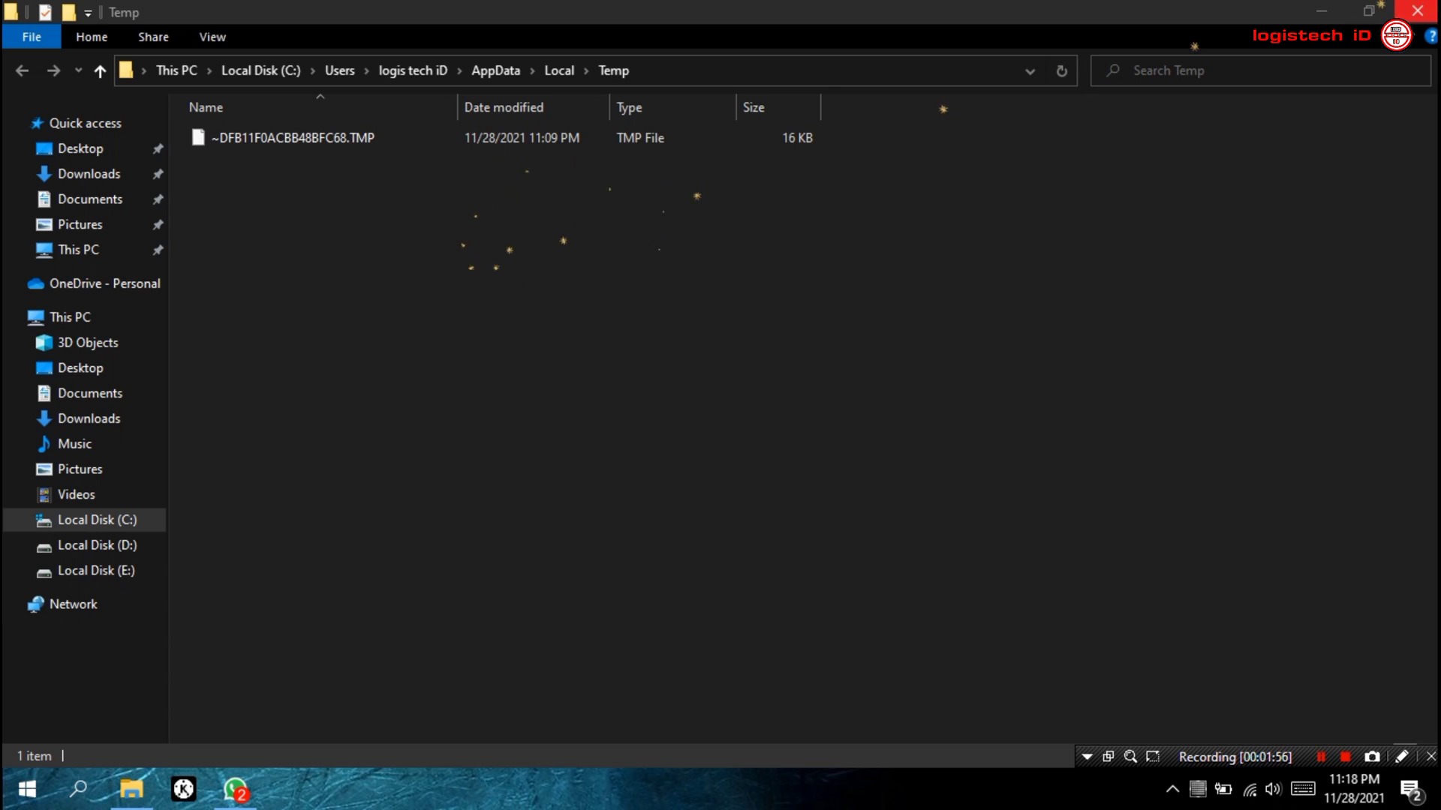
key("super+d")
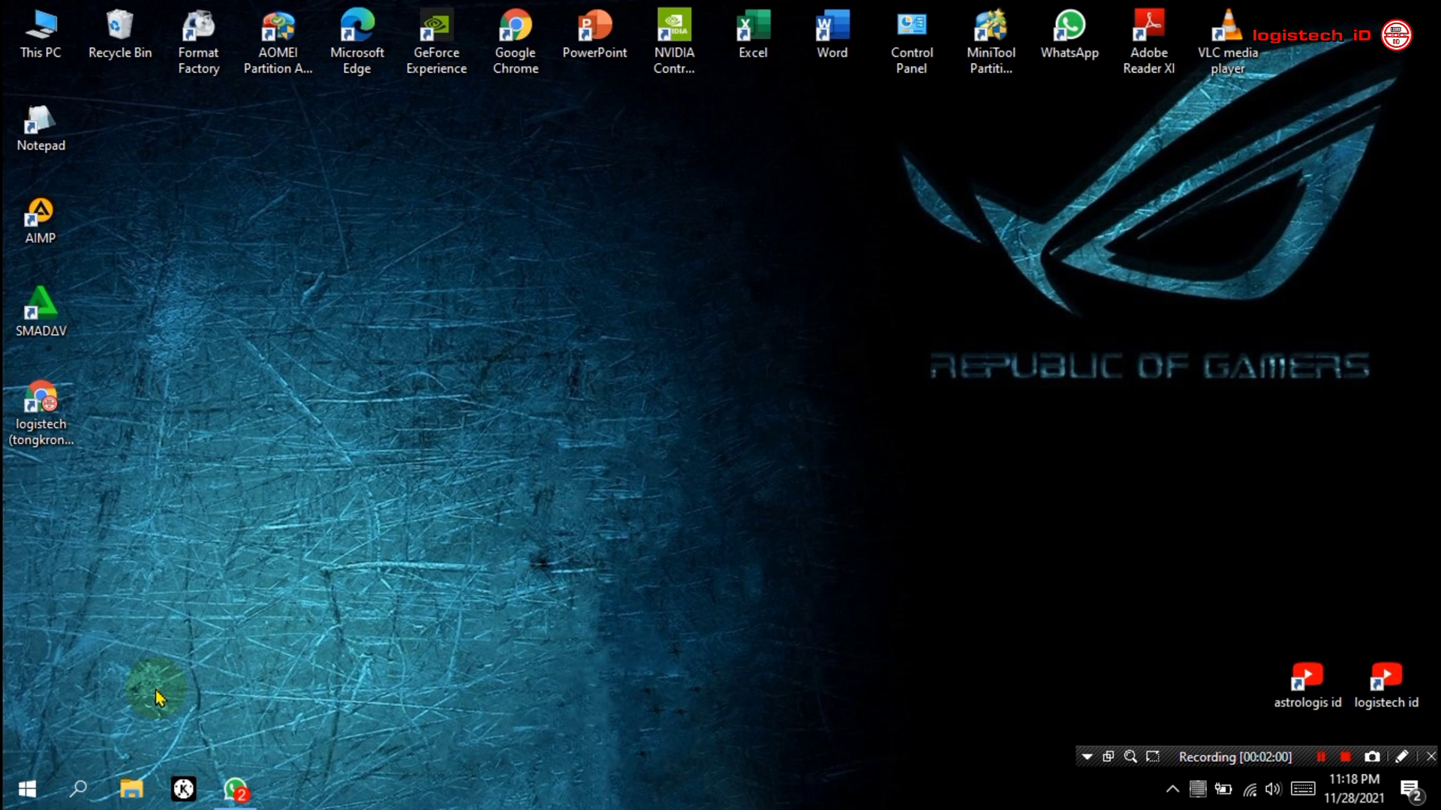
Step: Try to run the command frepetch from the Run dialog
key("super+r")
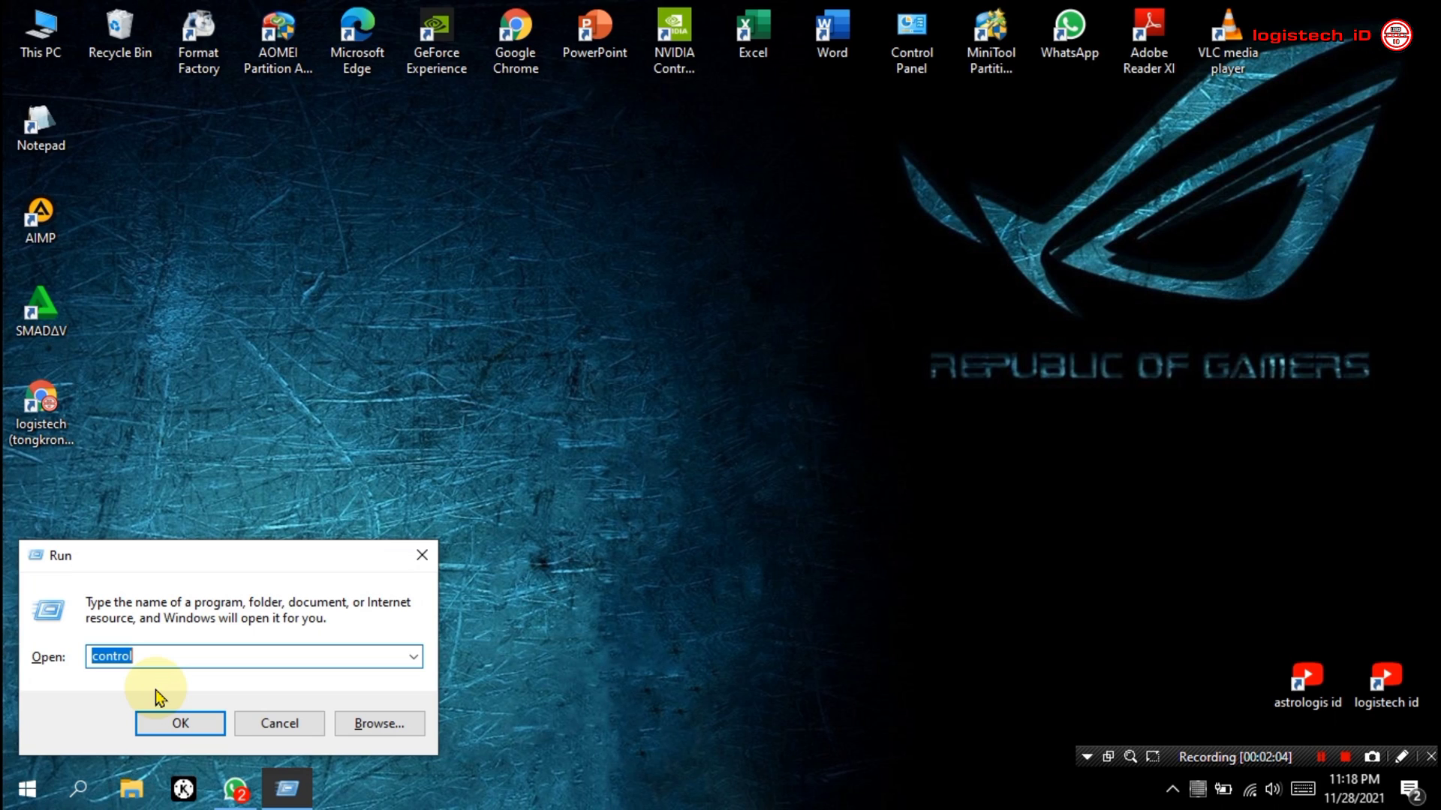
type("frepetch")
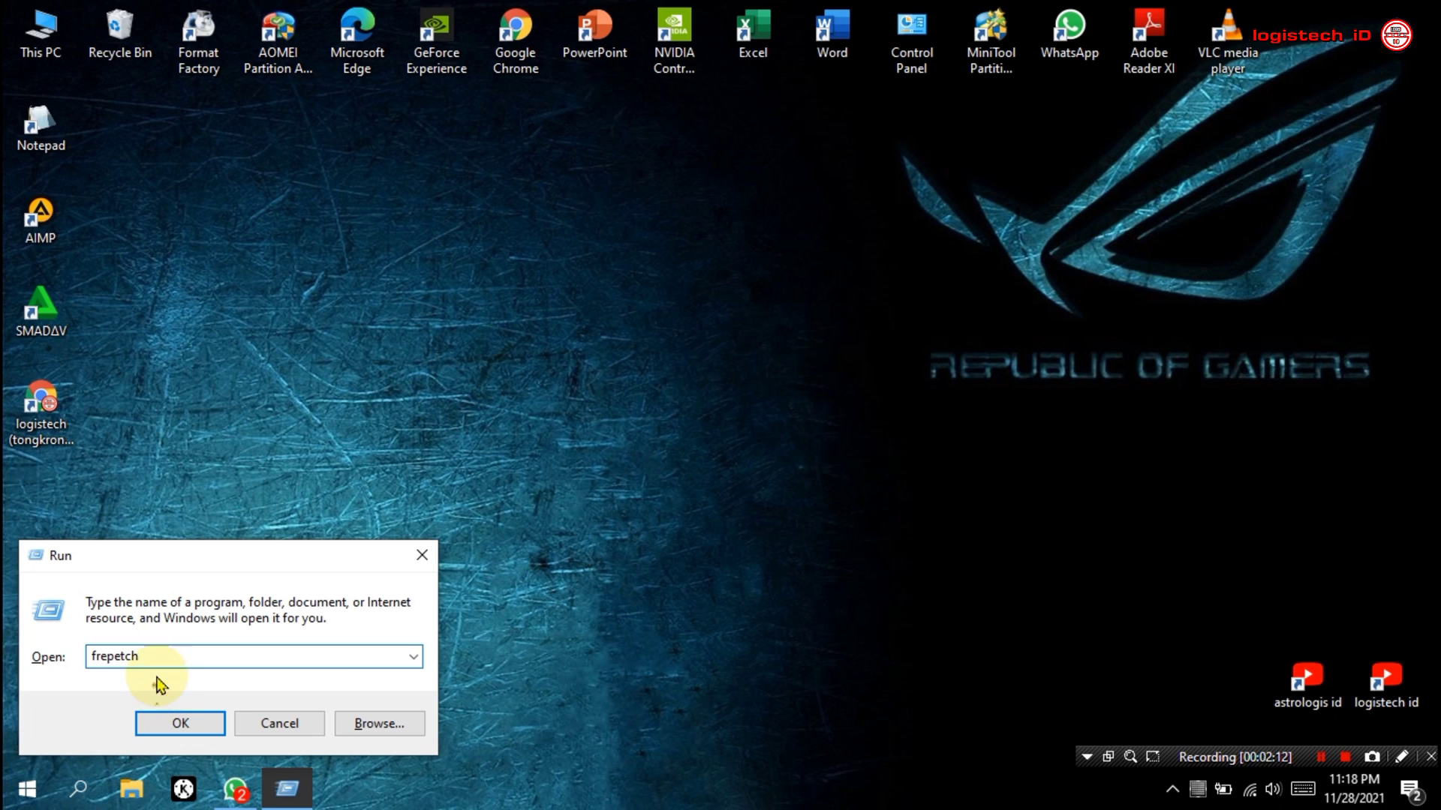
left_click(186, 726)
left_click(955, 389)
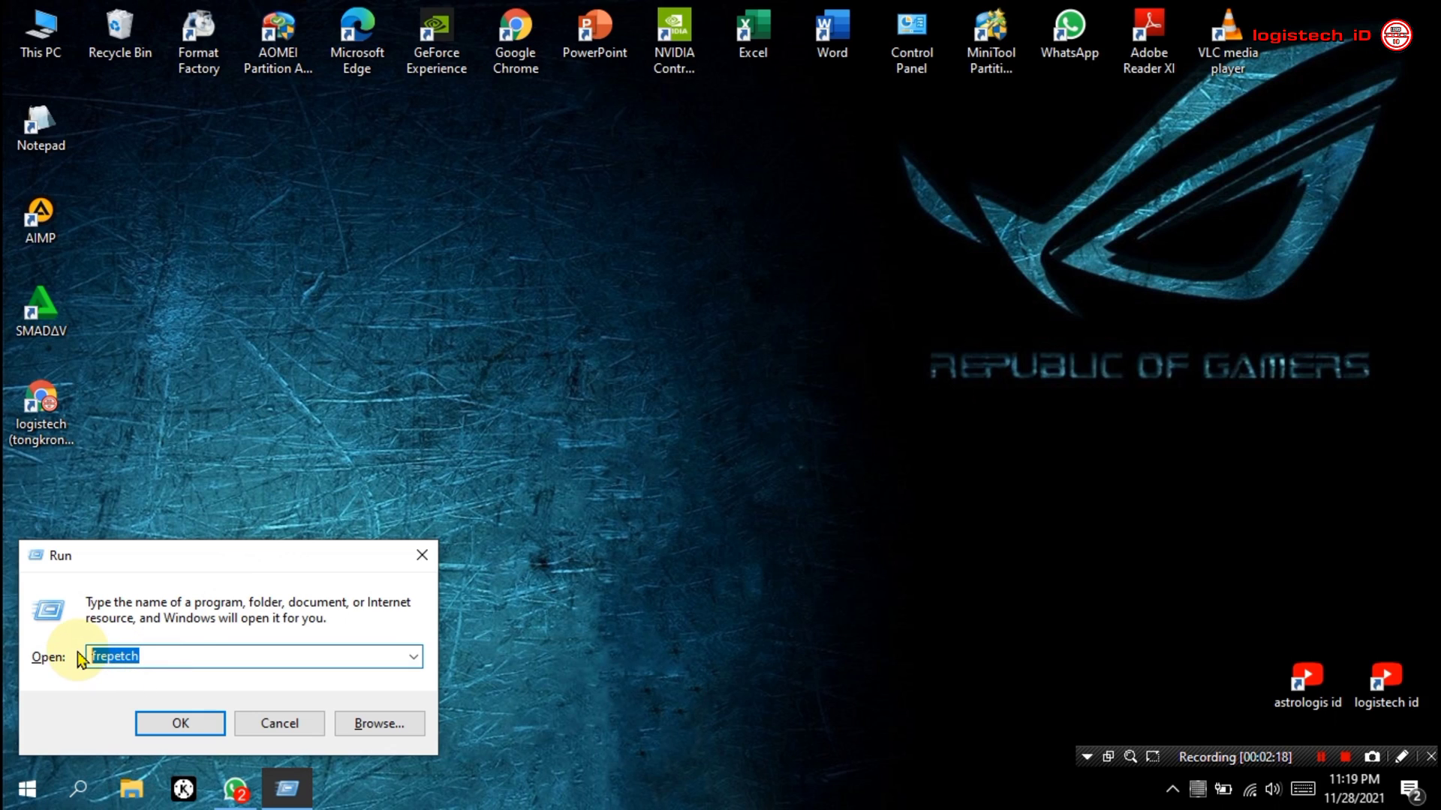
Step: Run the command prefetch to open the Windows Prefetch folder and grant permanent access to it
type("pref")
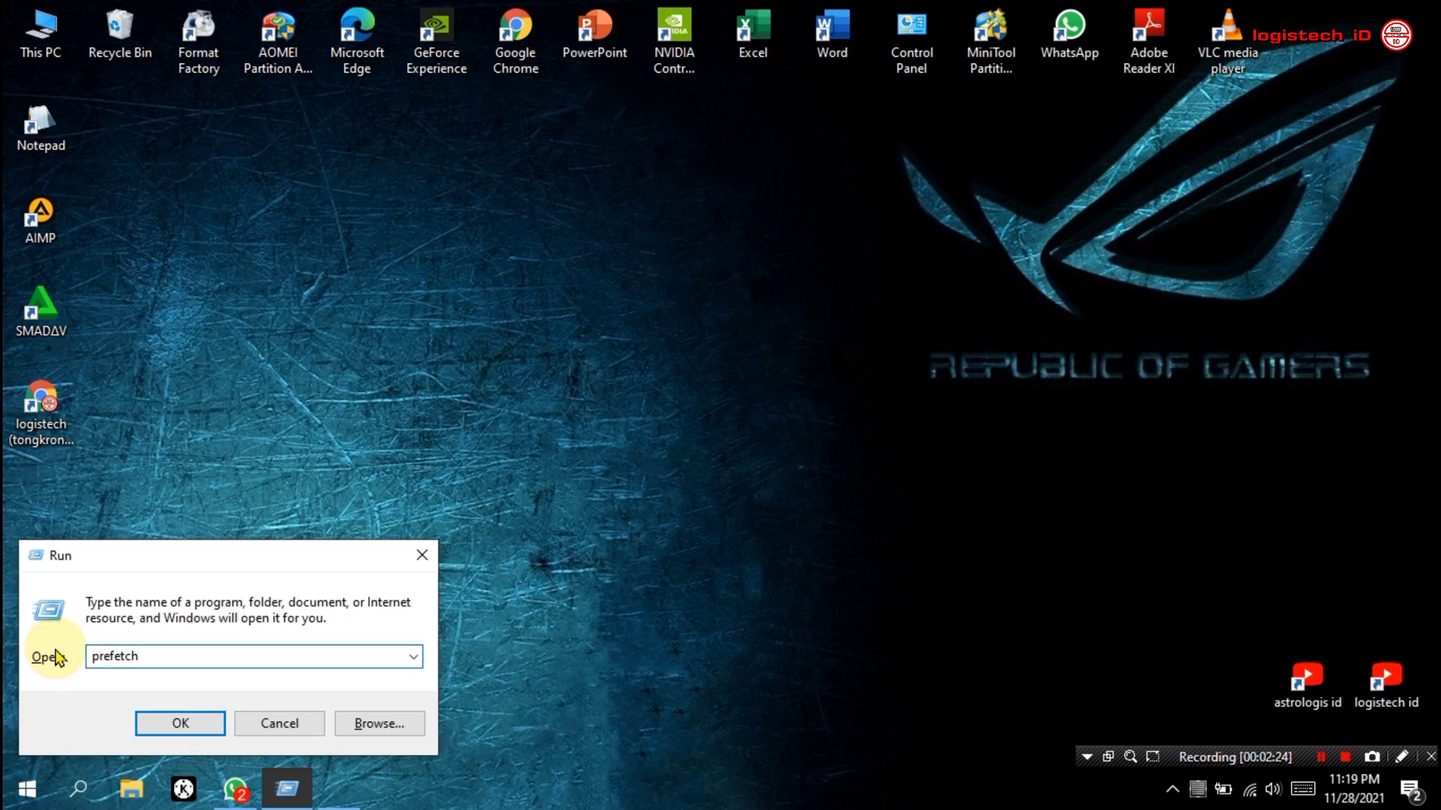
key("super+plus")
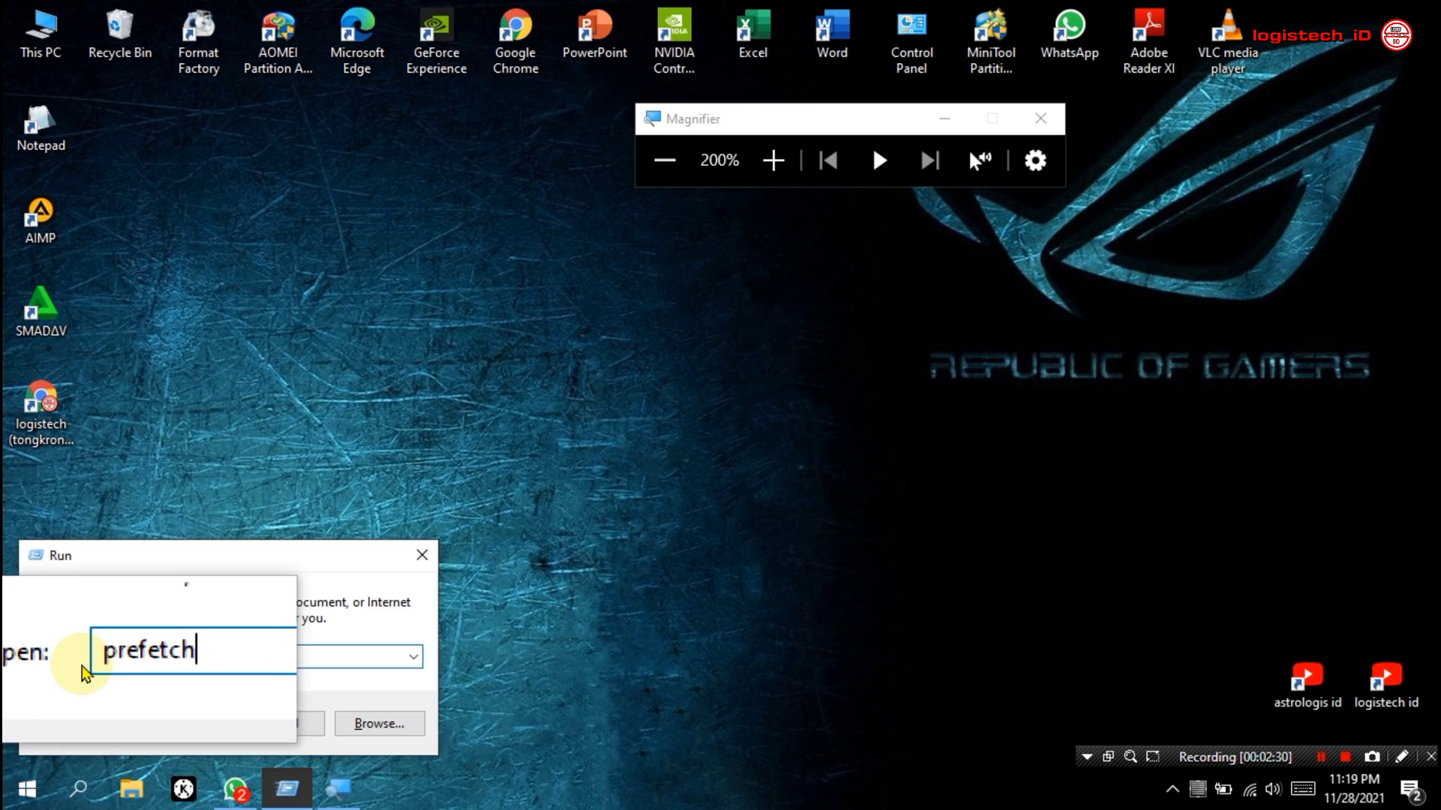
key("super+Escape")
key("Return")
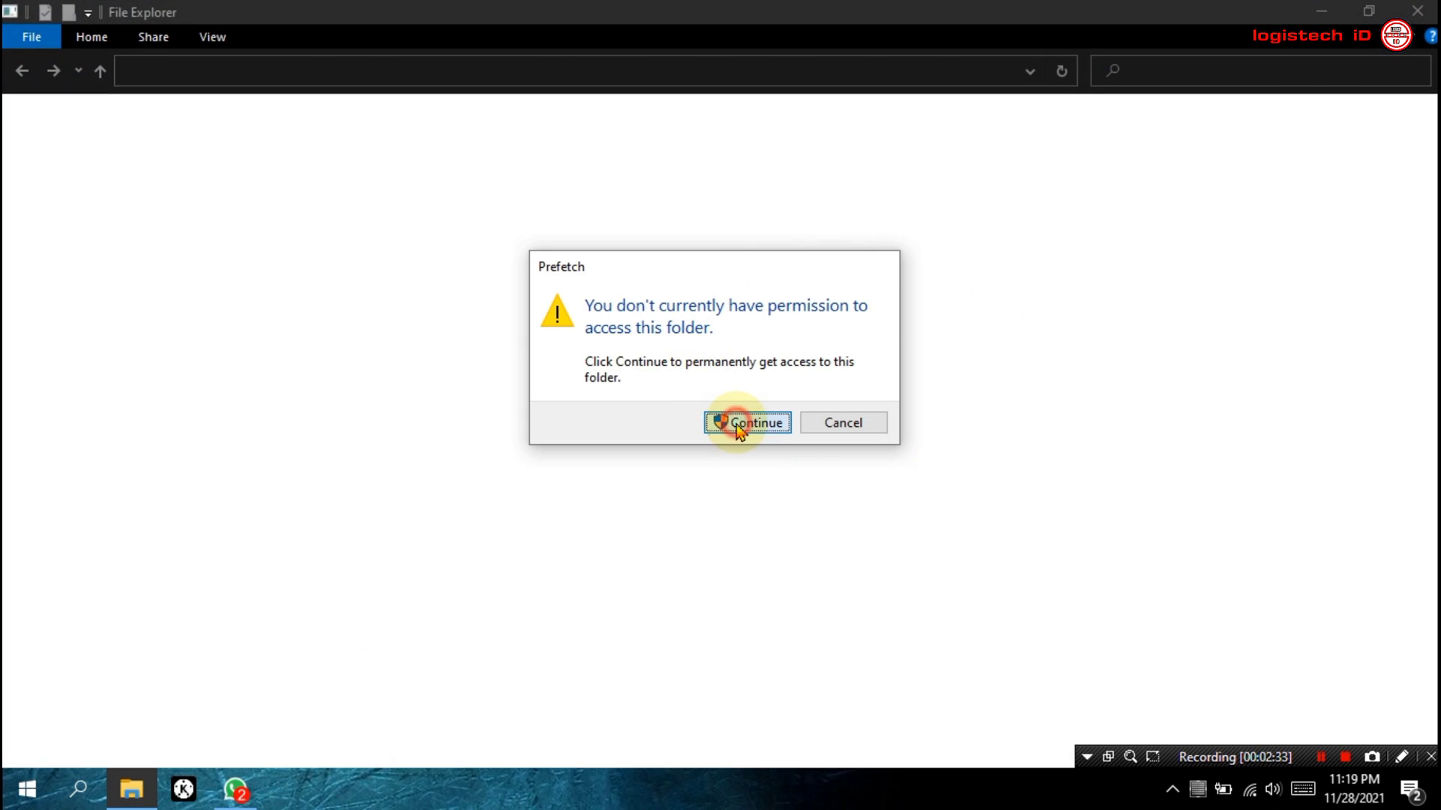
left_click(735, 422)
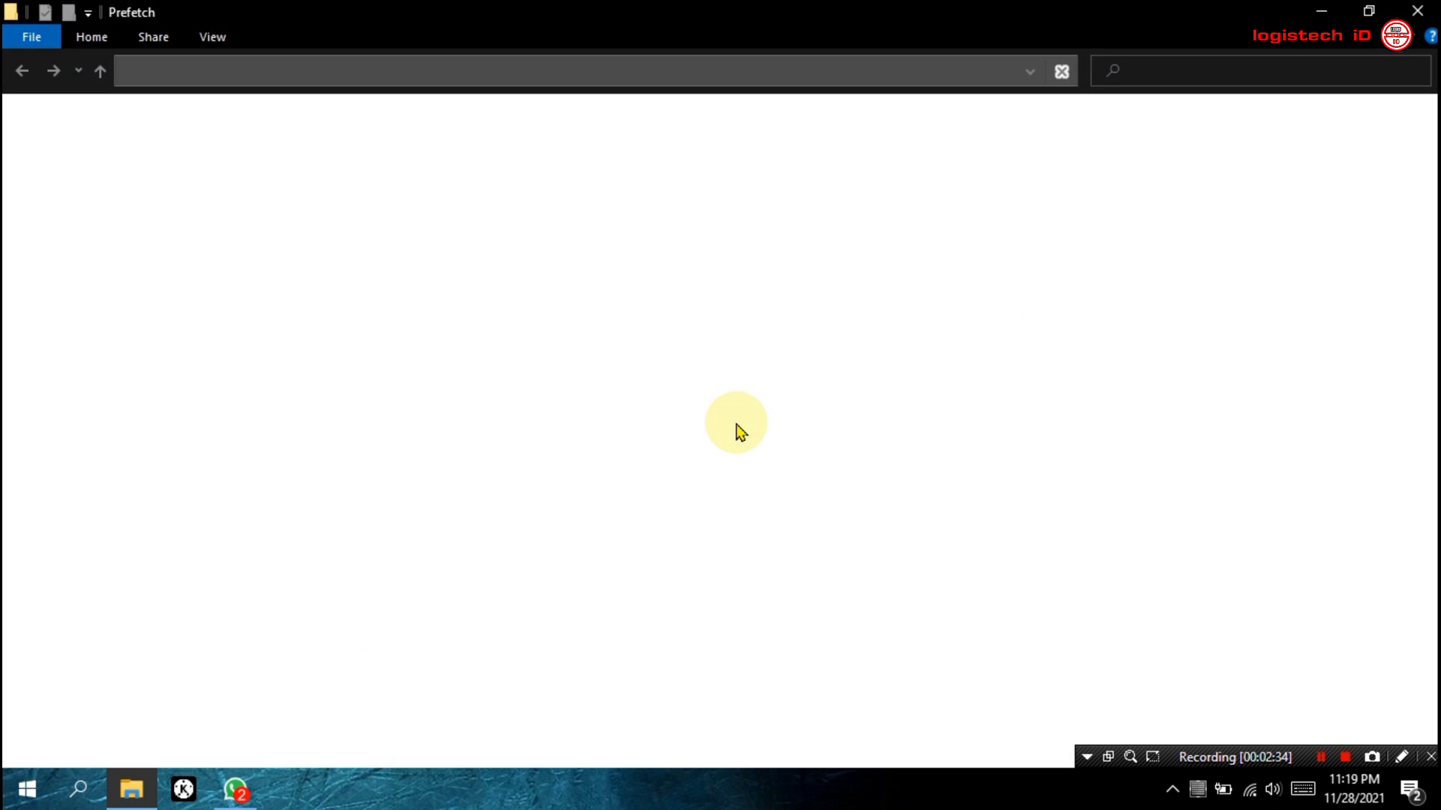
Step: Delete all files in the Prefetch folder, skipping all current items that are in use
left_click_drag(870, 129, 480, 743)
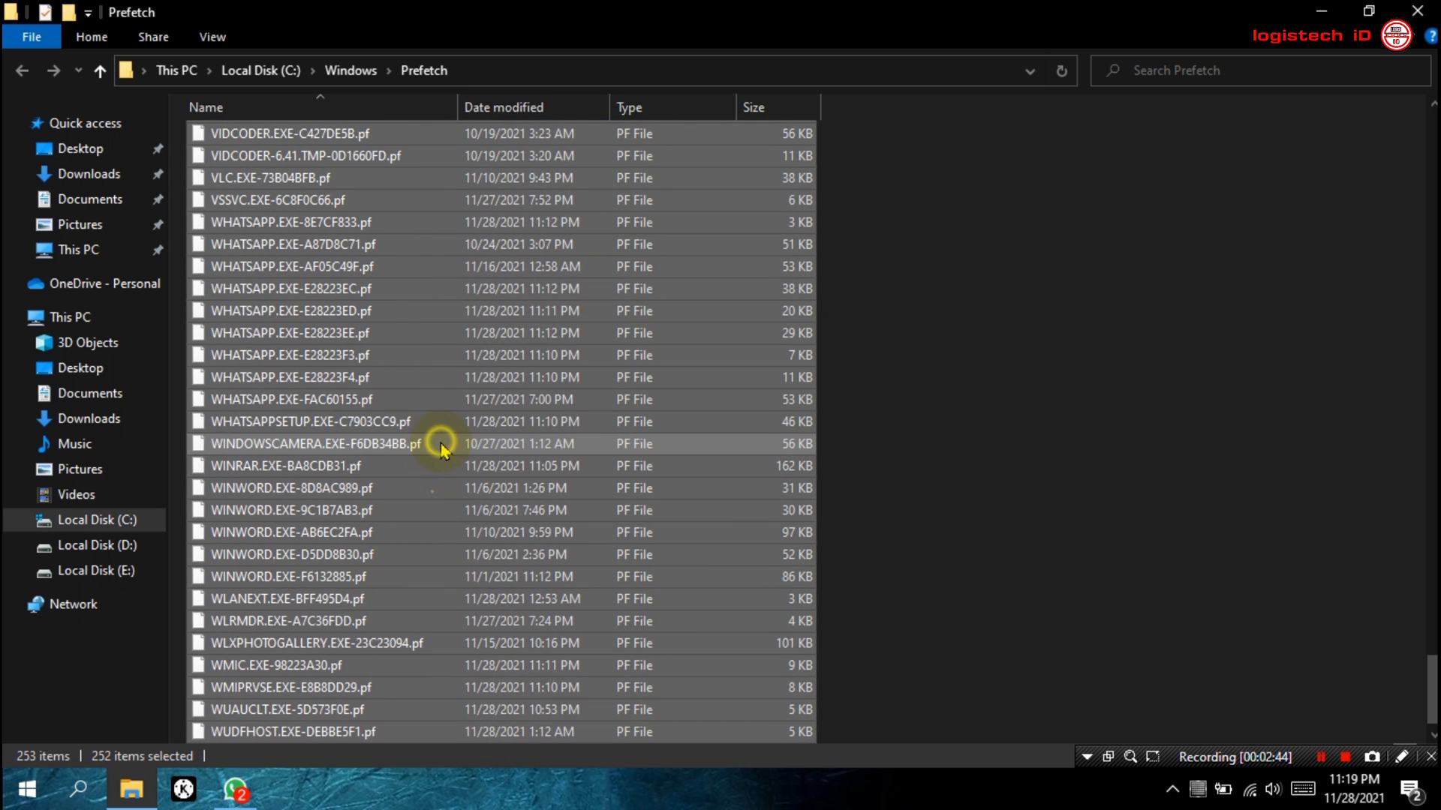
right_click(442, 446)
left_click(505, 371)
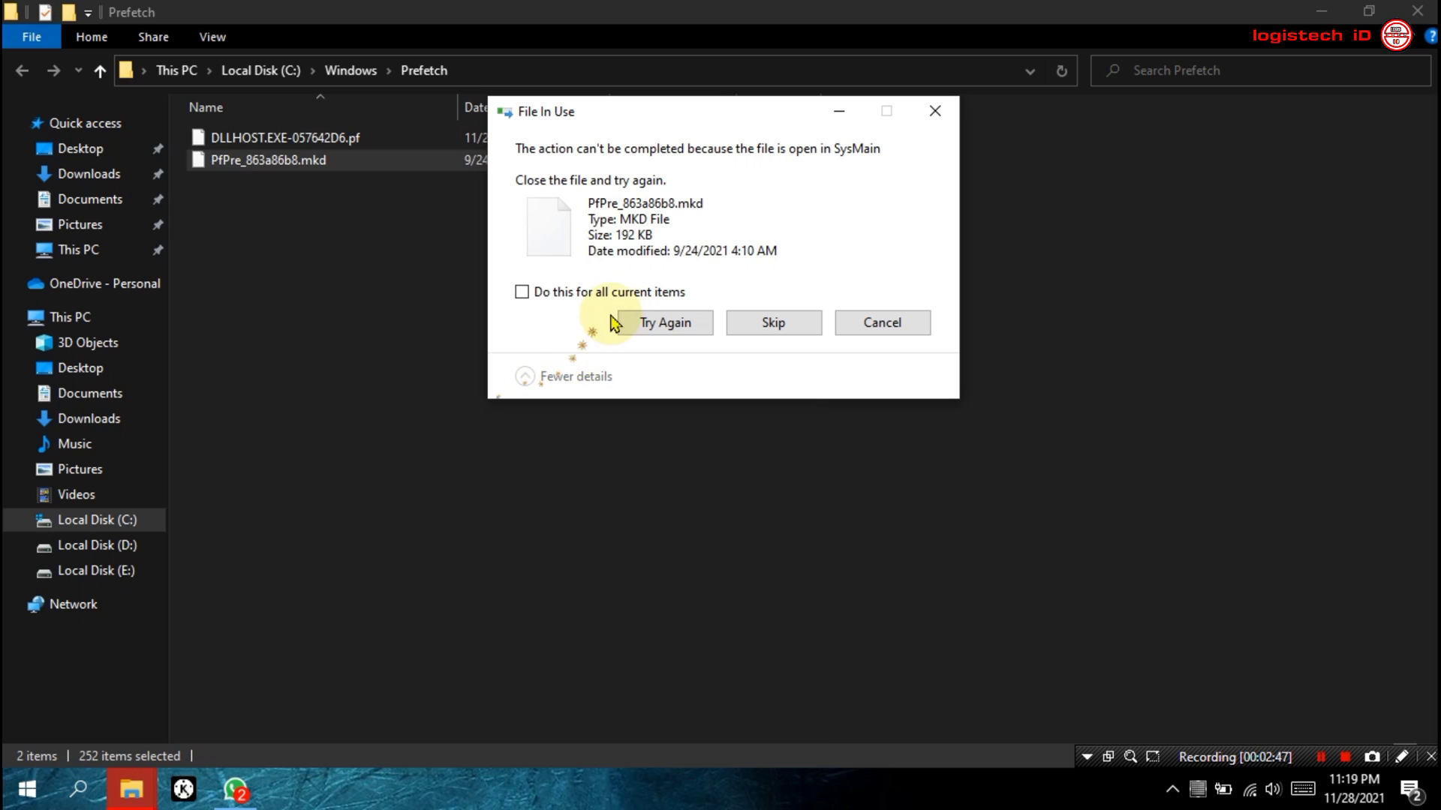
left_click(622, 292)
left_click(771, 324)
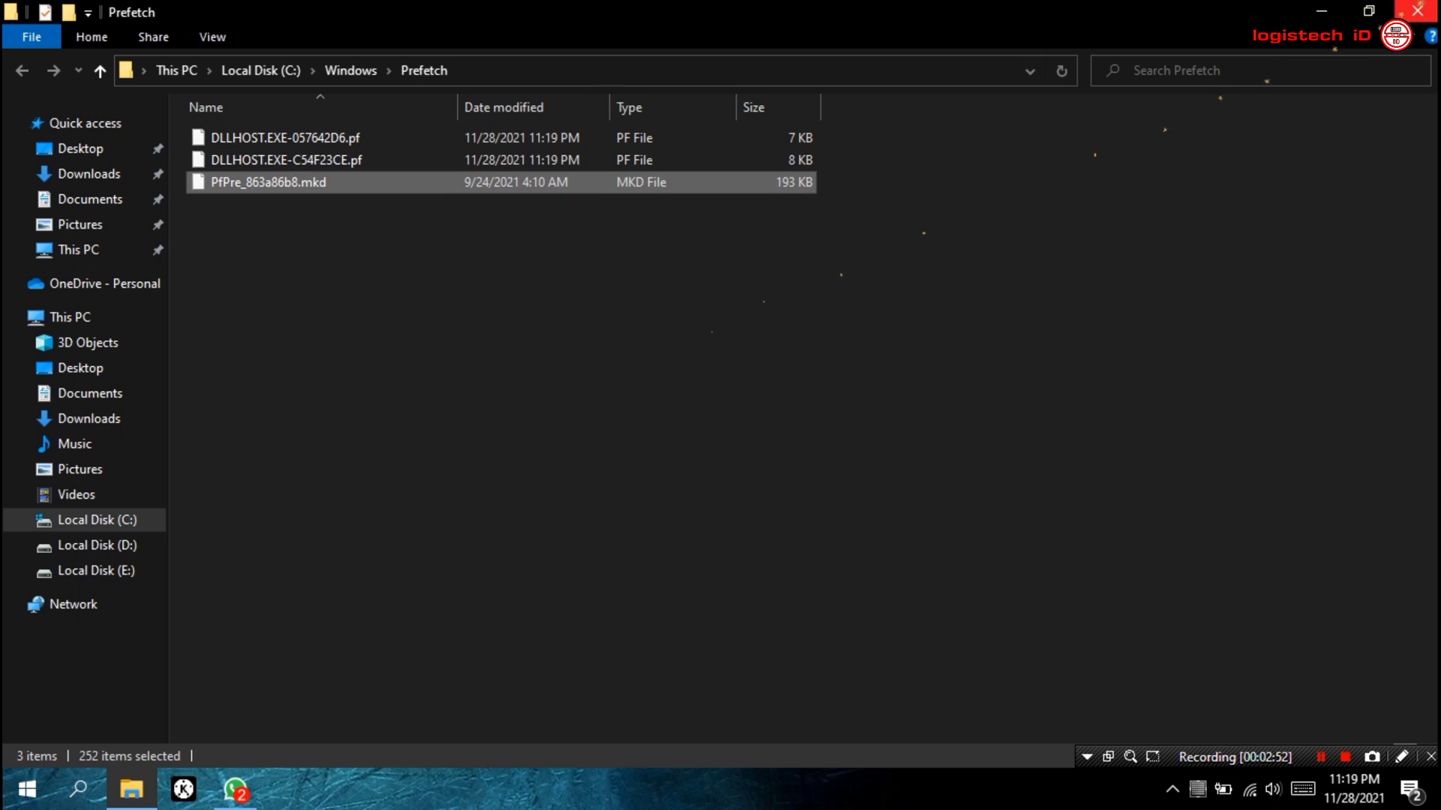
Step: Go to This PC and open the properties of Local Disk (C:)
left_click(112, 314)
left_click(114, 315)
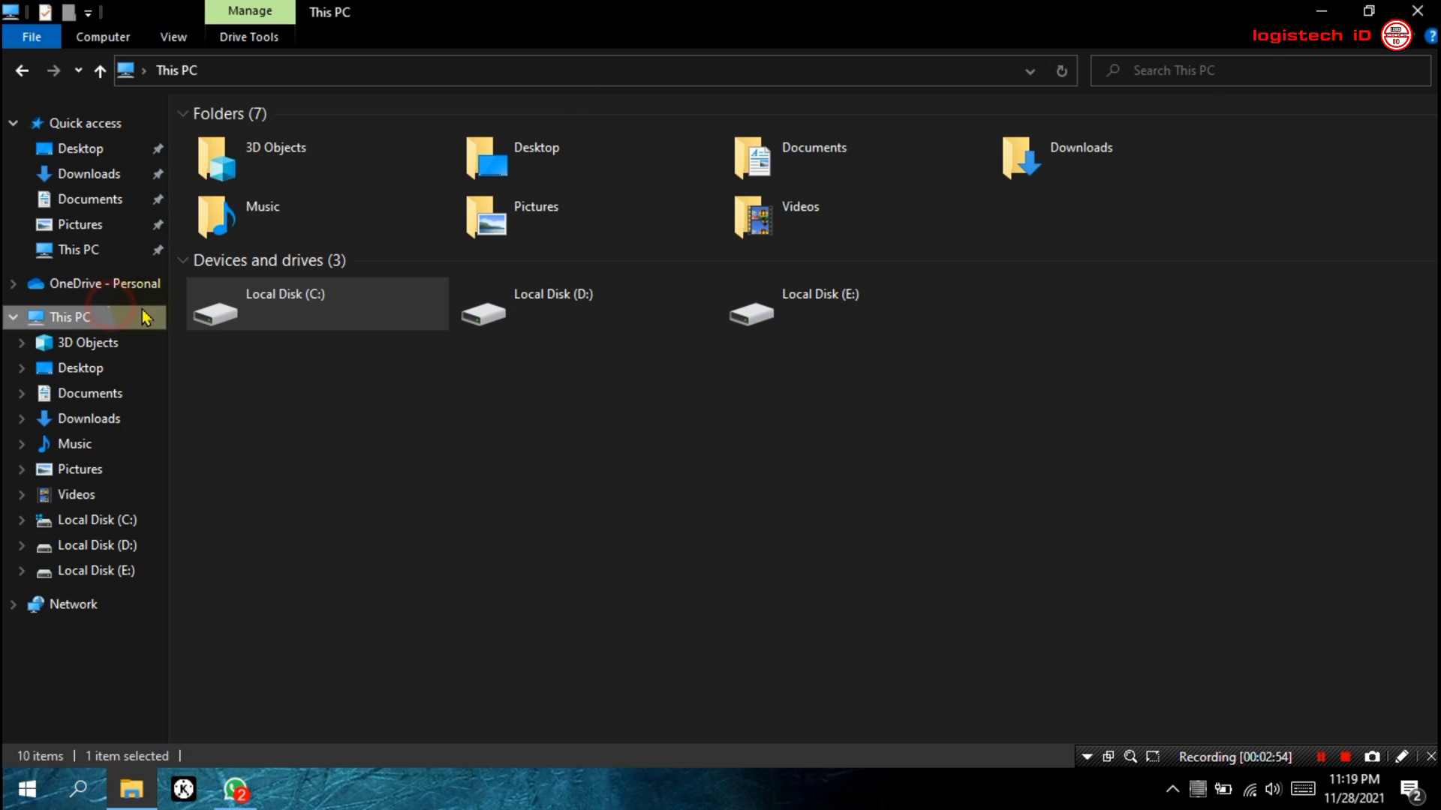
right_click(314, 311)
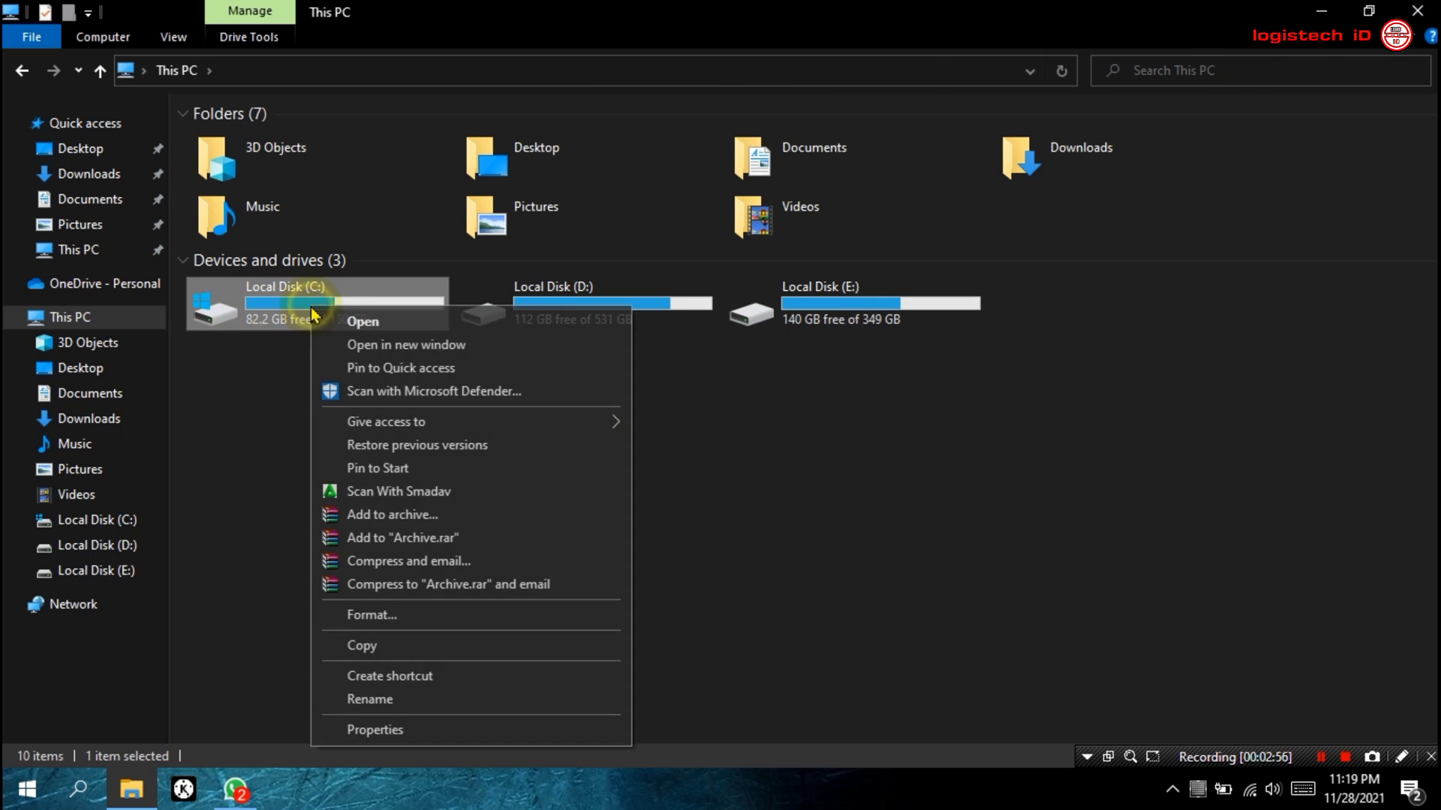
left_click(387, 729)
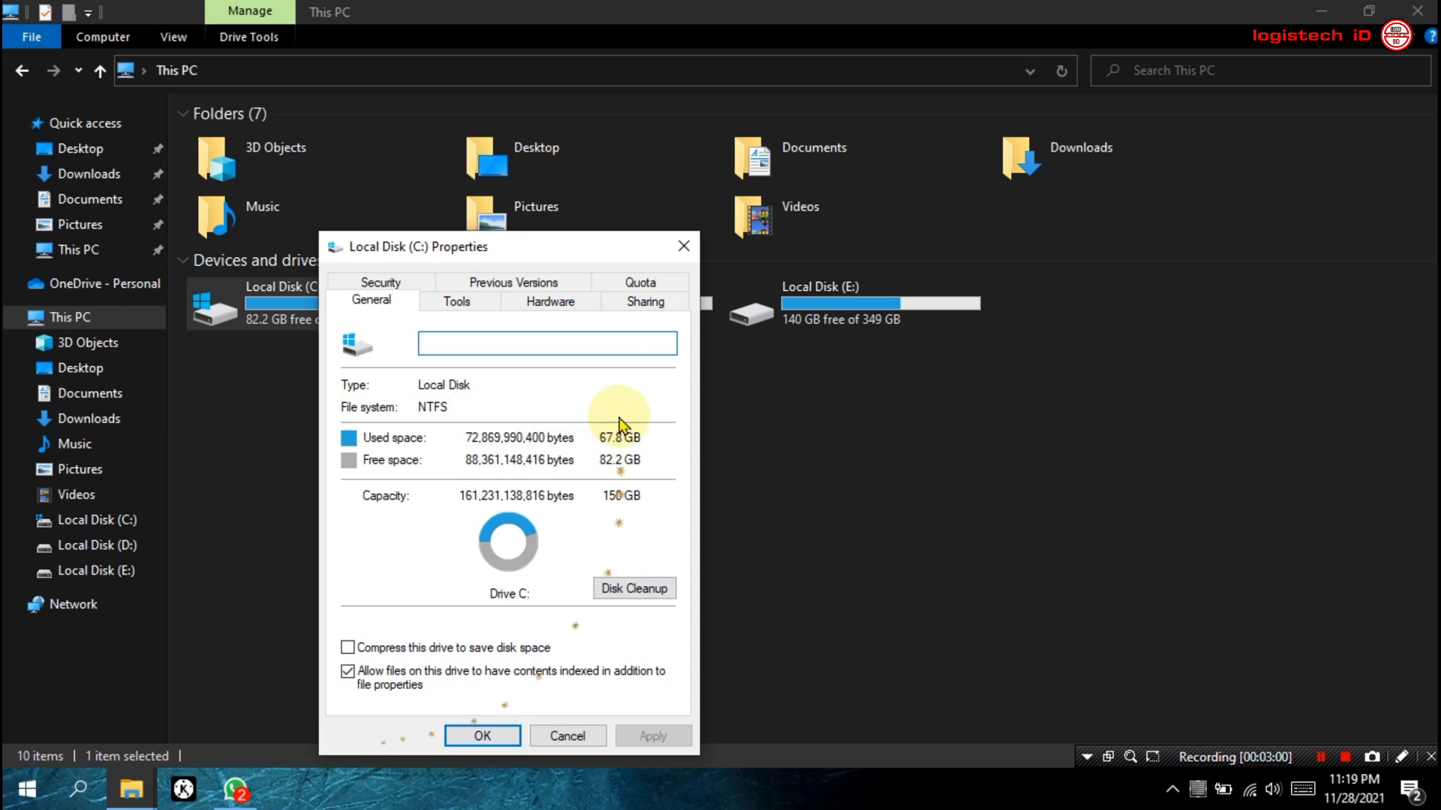
Step: Run Disk Cleanup on drive C: with the preselected file types, permanently delete those files, and close the drive properties and File Explorer
left_click(650, 592)
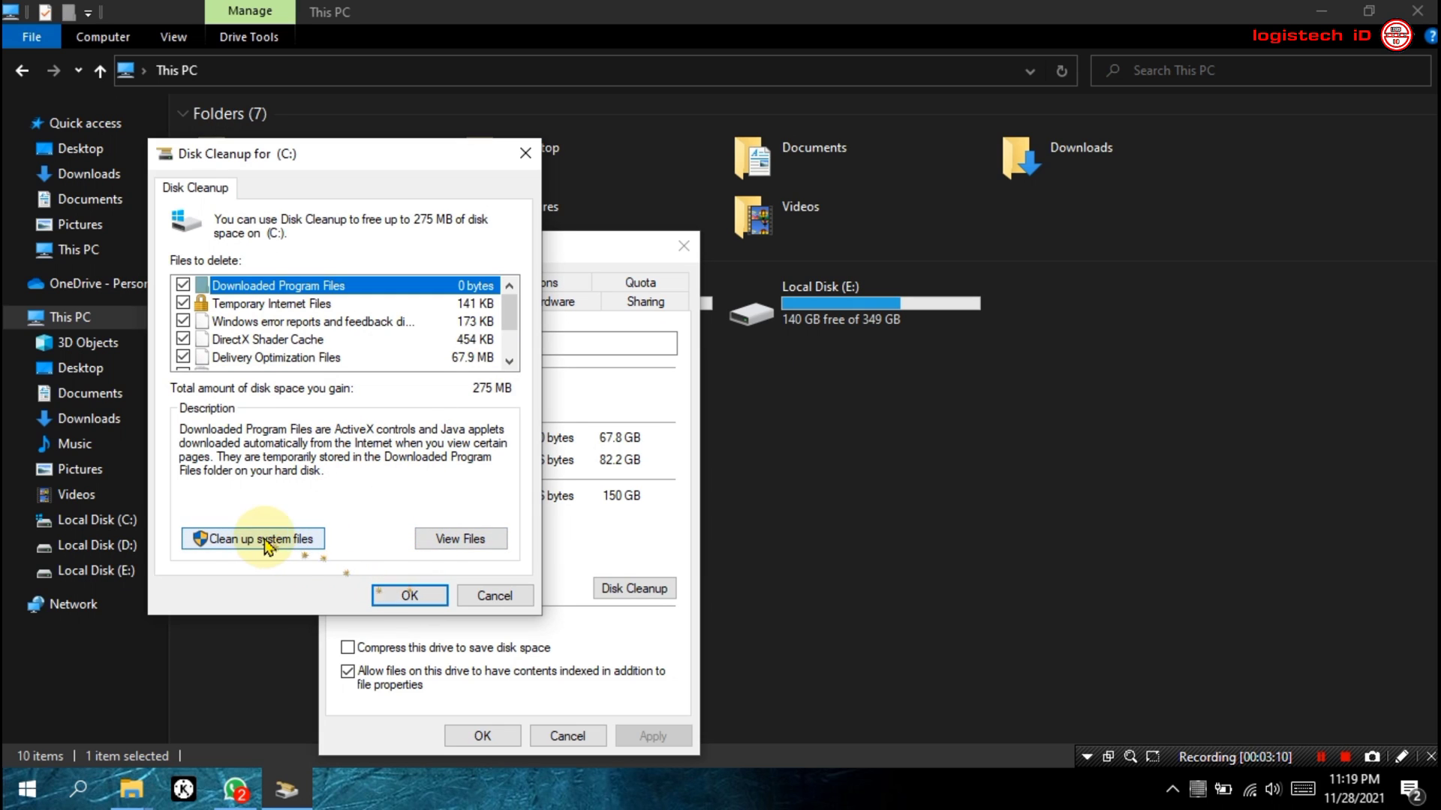
left_click(402, 596)
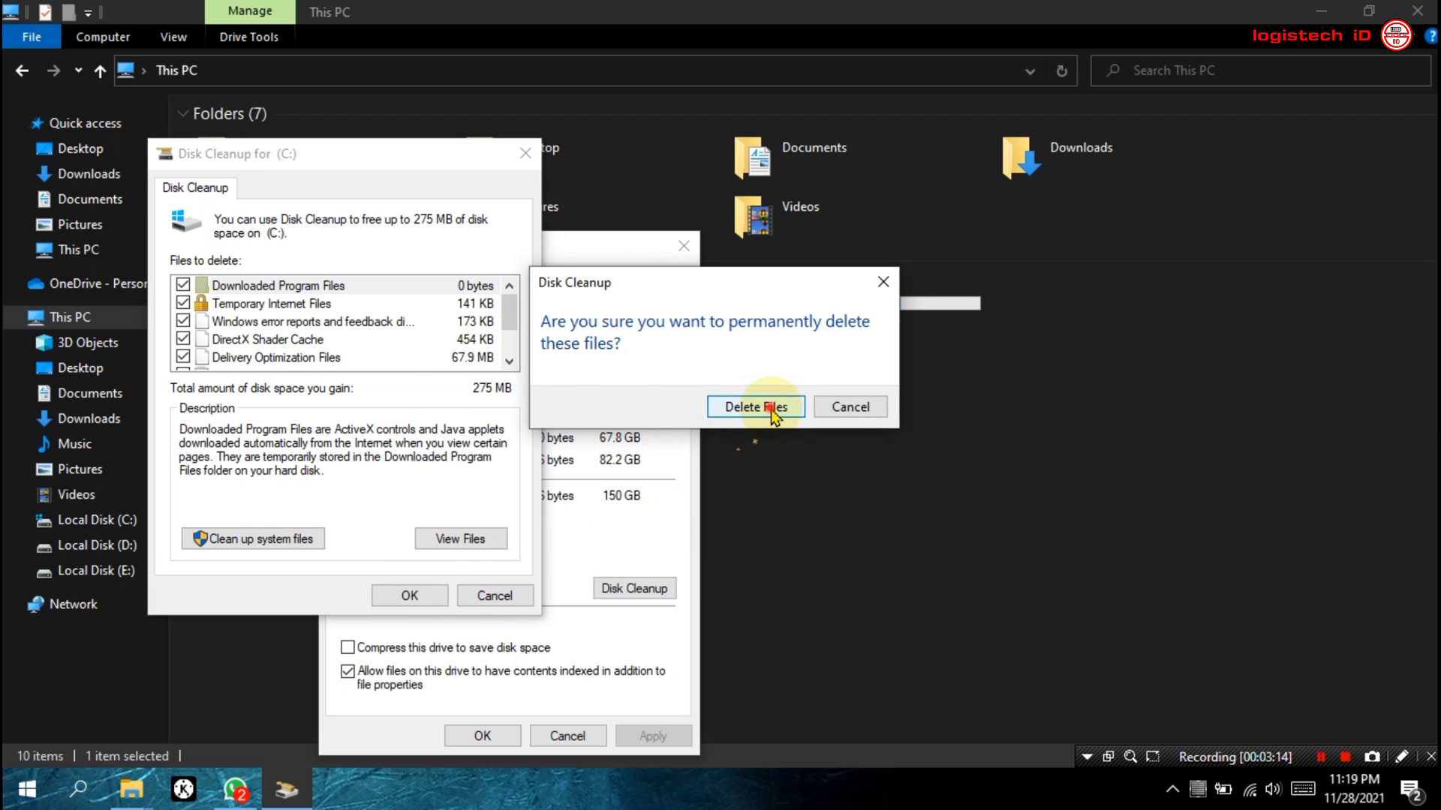
left_click(757, 409)
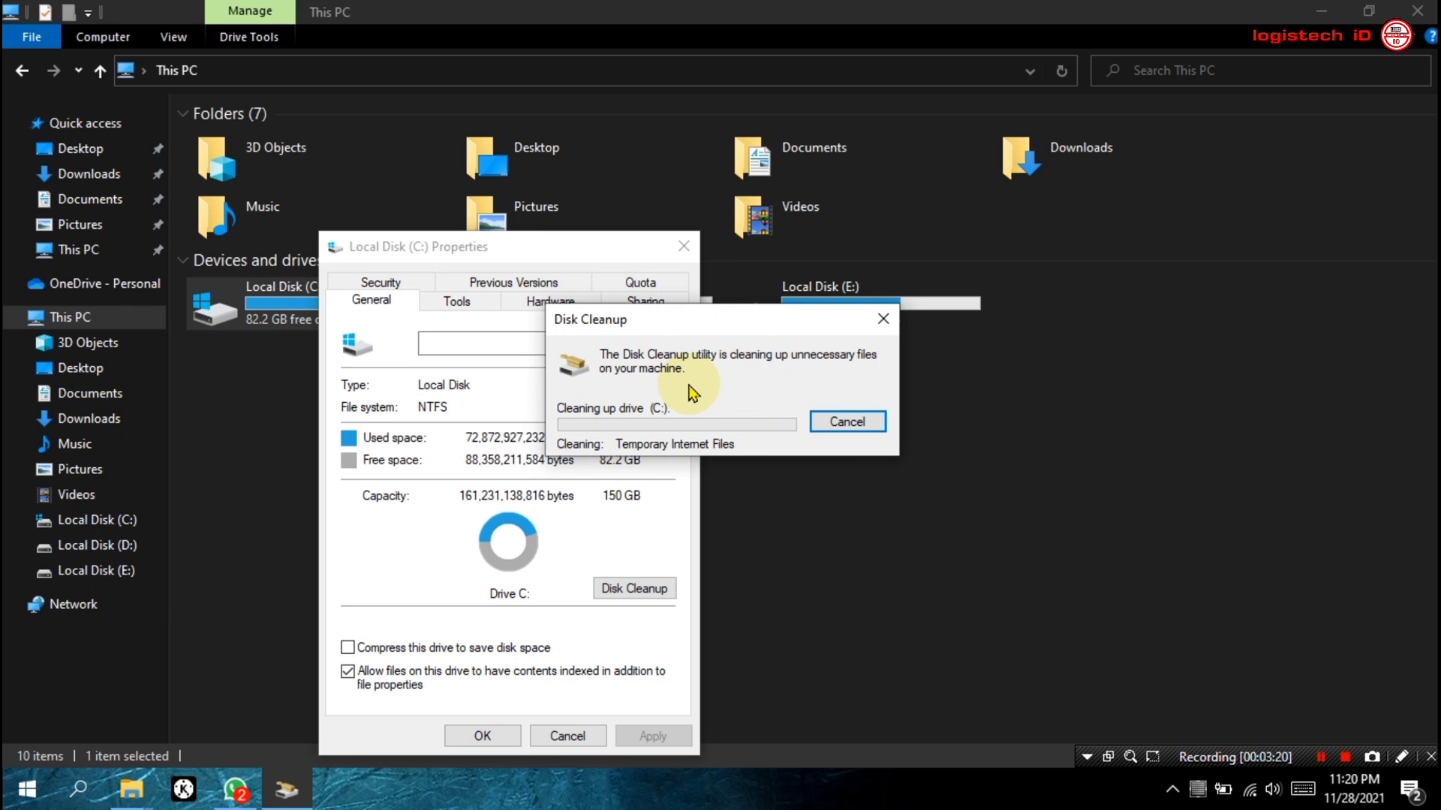
left_click(705, 467)
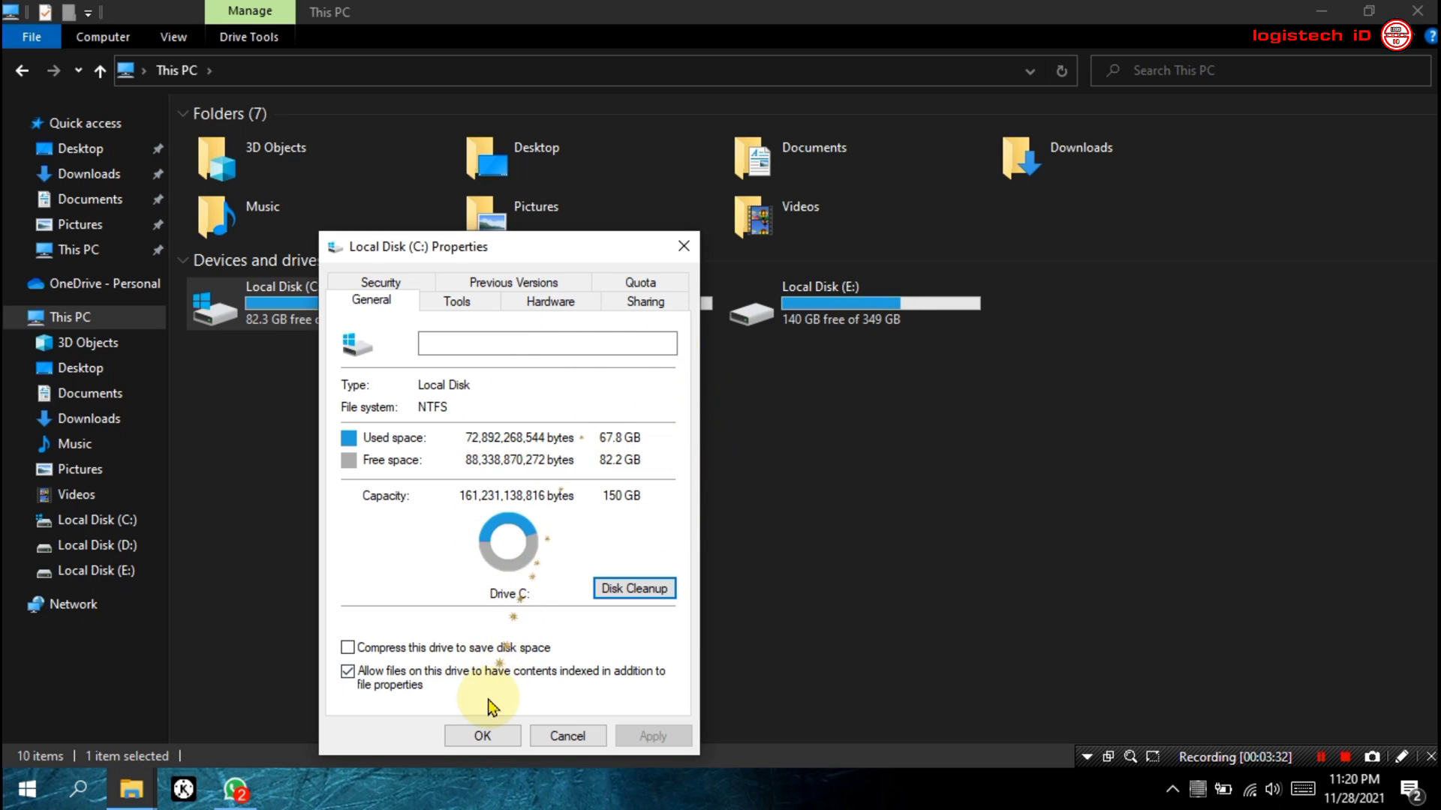
left_click(482, 735)
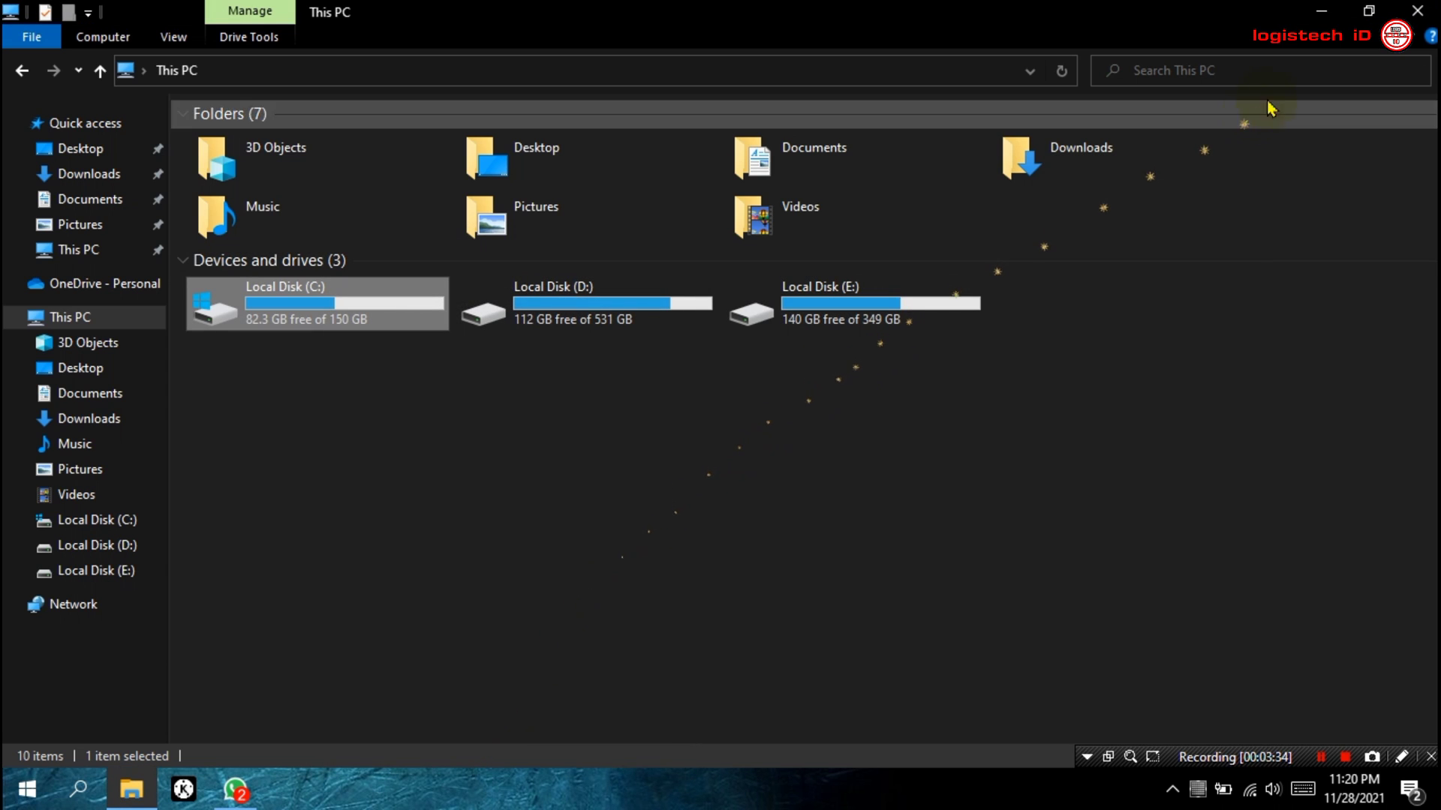
left_click(1421, 12)
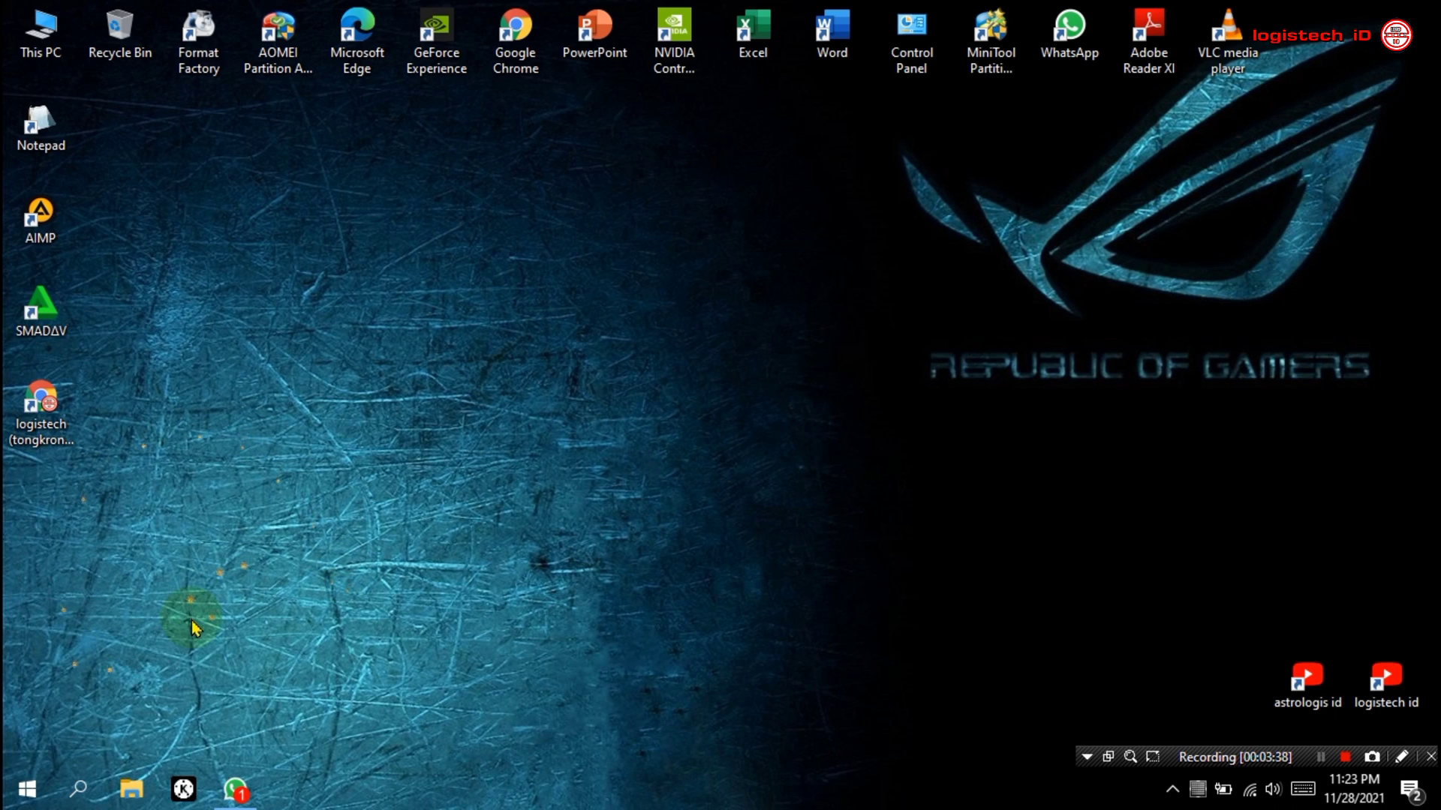
Step: Search Windows for control panel and open the Control Panel app
left_click(69, 797)
type("control")
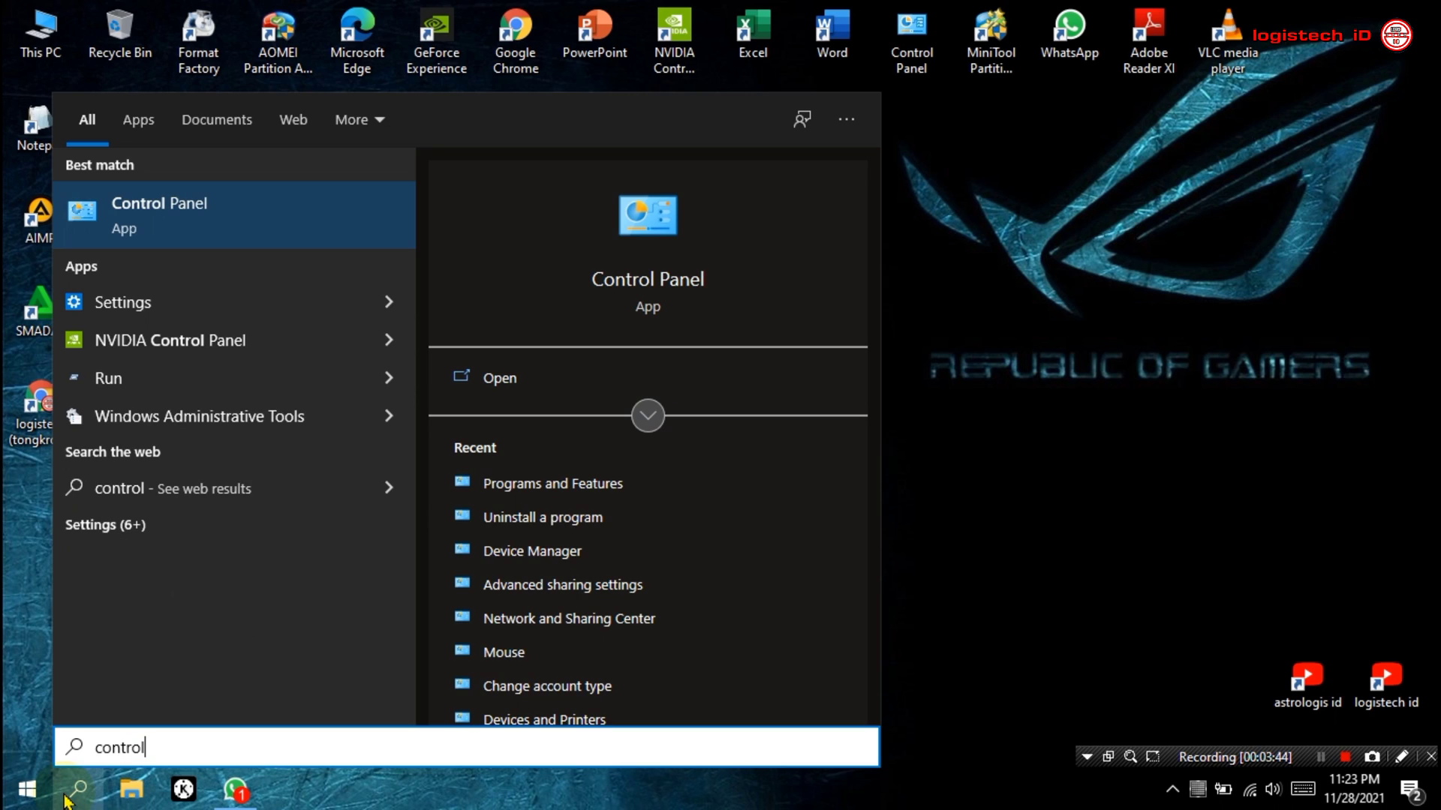
type(" panel")
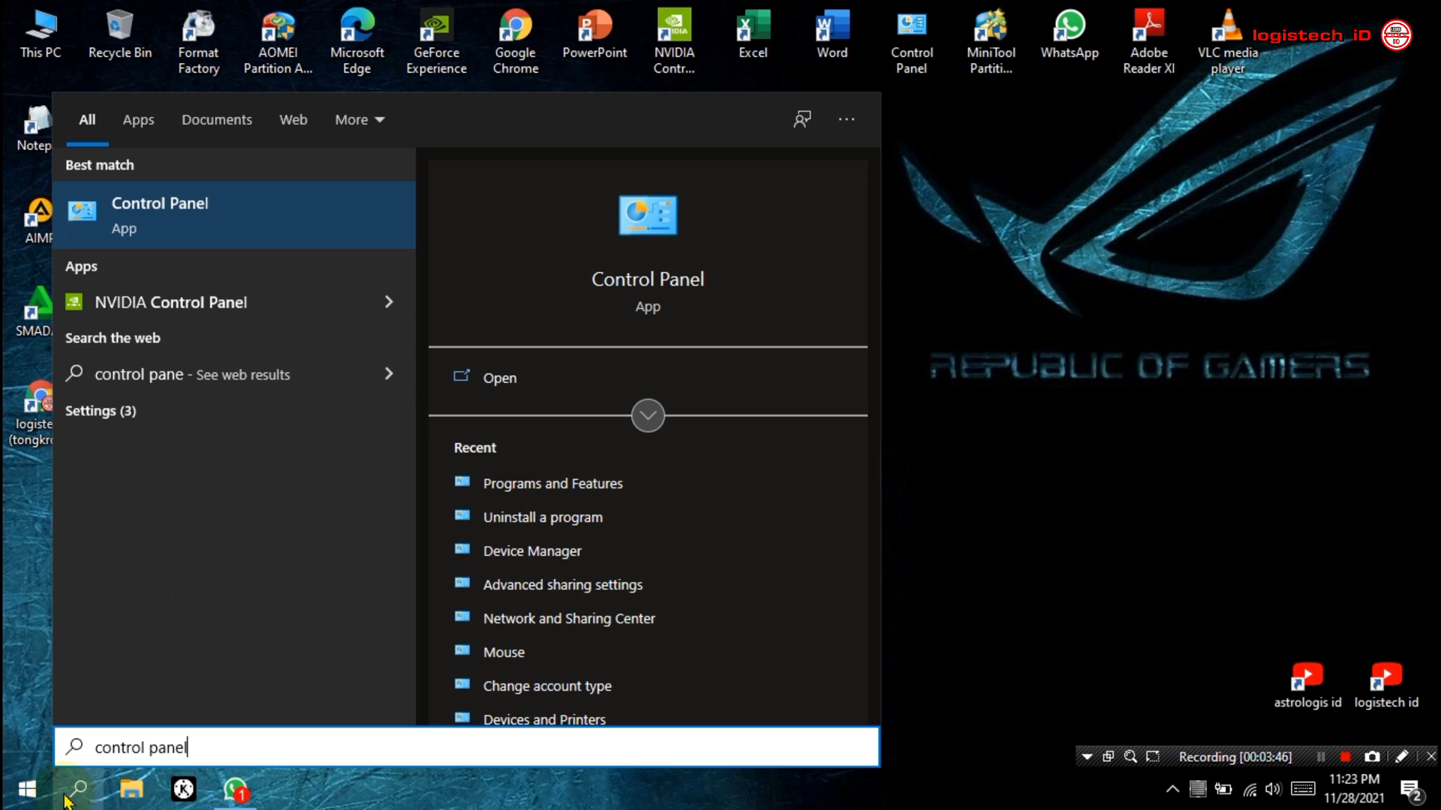
key("super+plus")
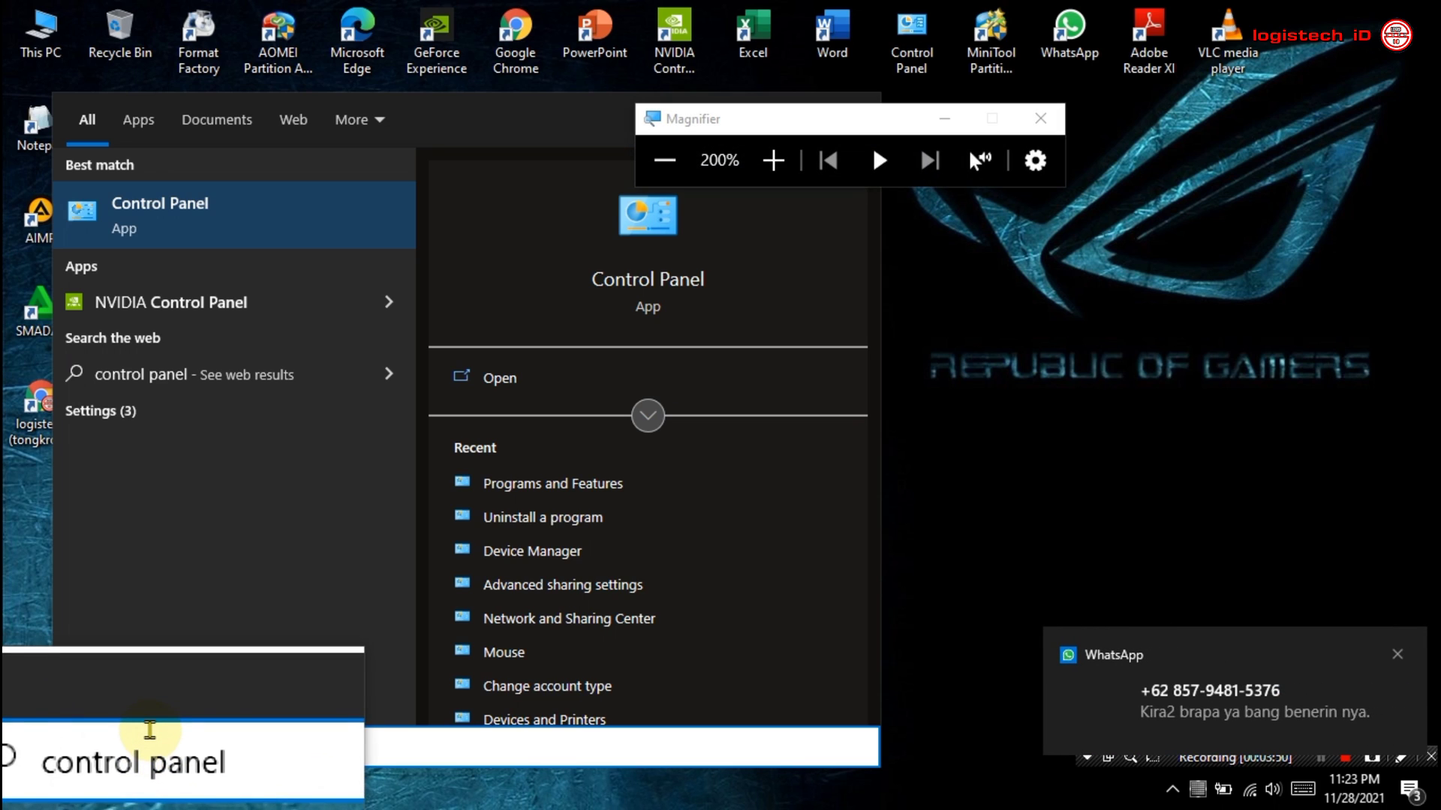
key("super+Escape")
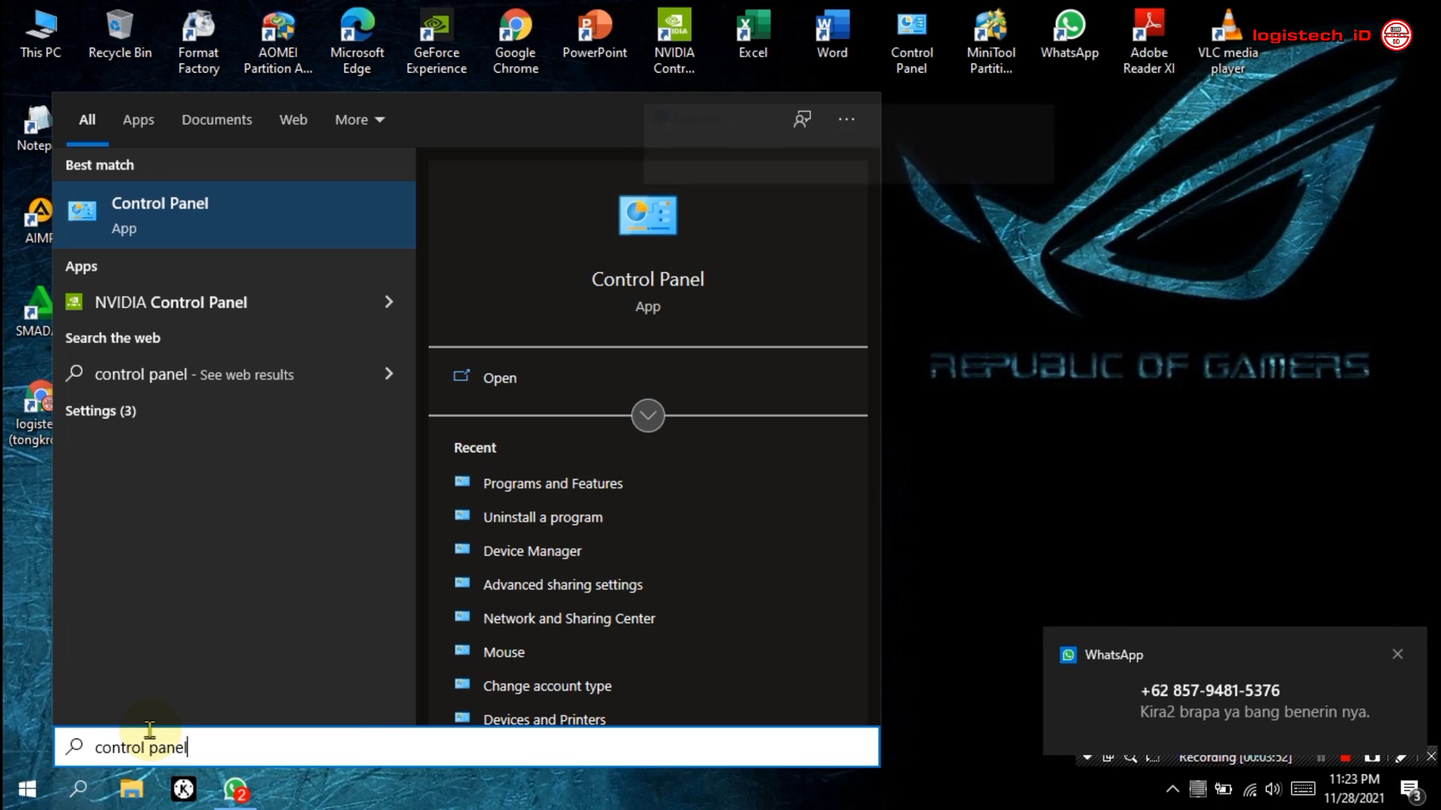
left_click(253, 232)
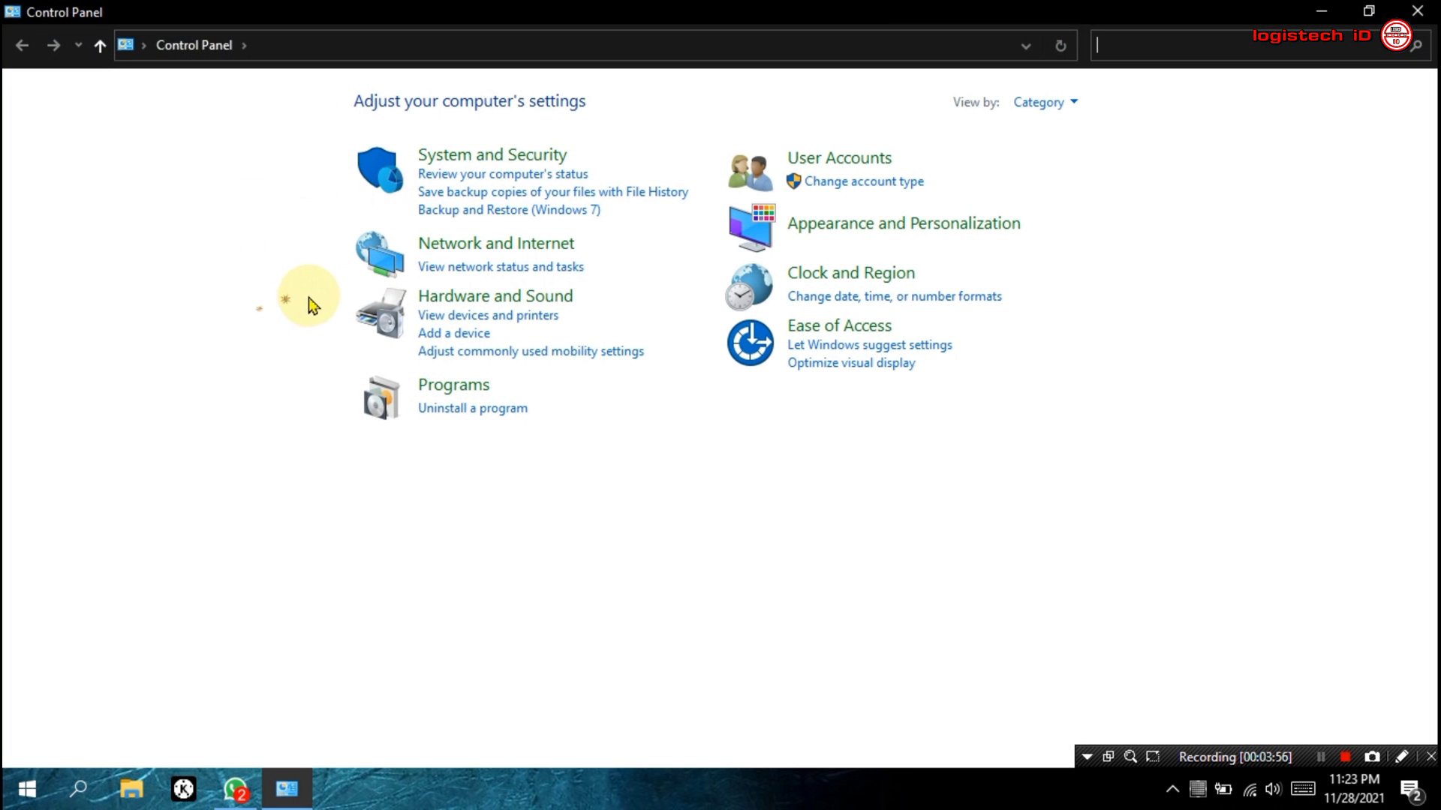
Step: Open the browsing history and cookies settings under Network and Internet and enable Delete browsing history on exit
left_click(514, 250)
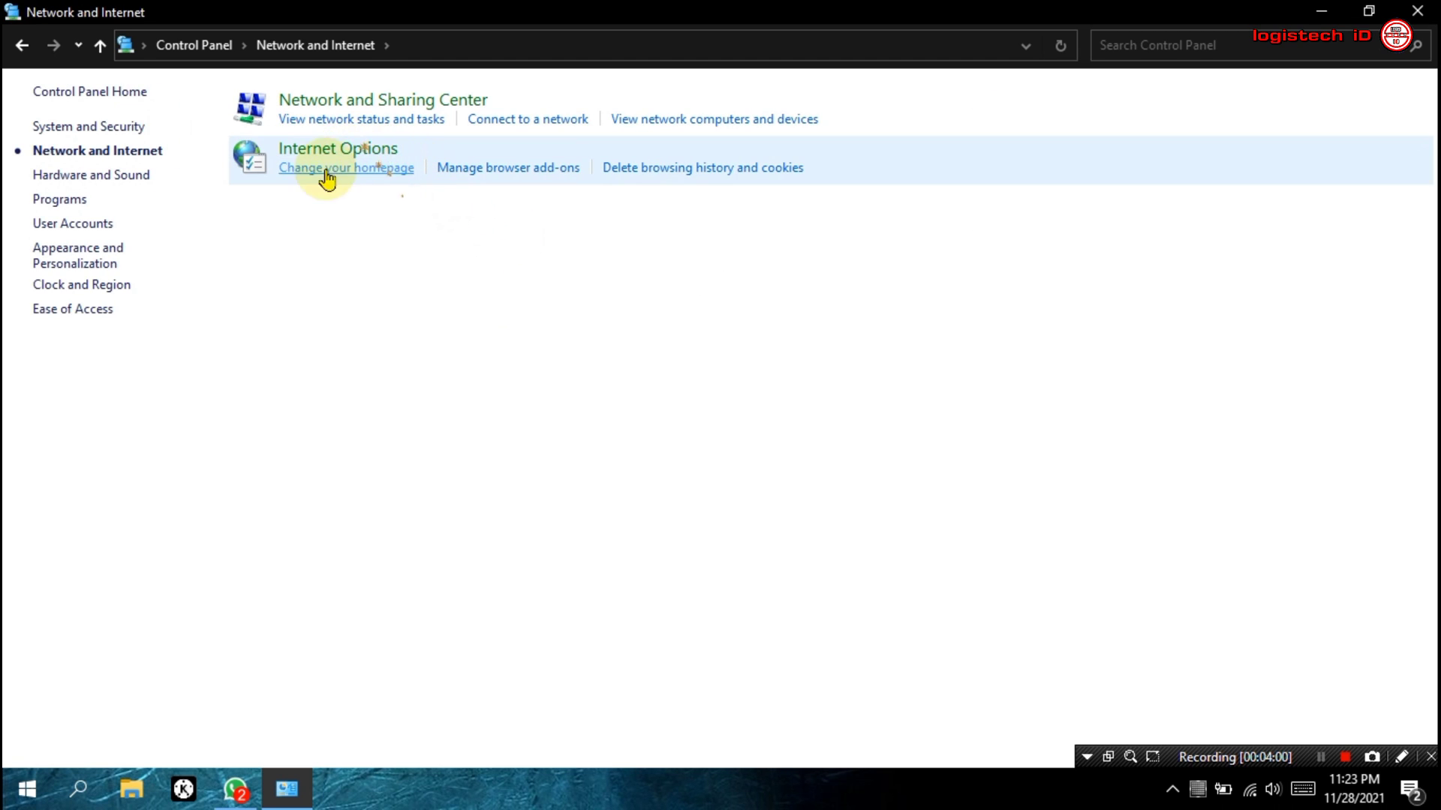
left_click(724, 170)
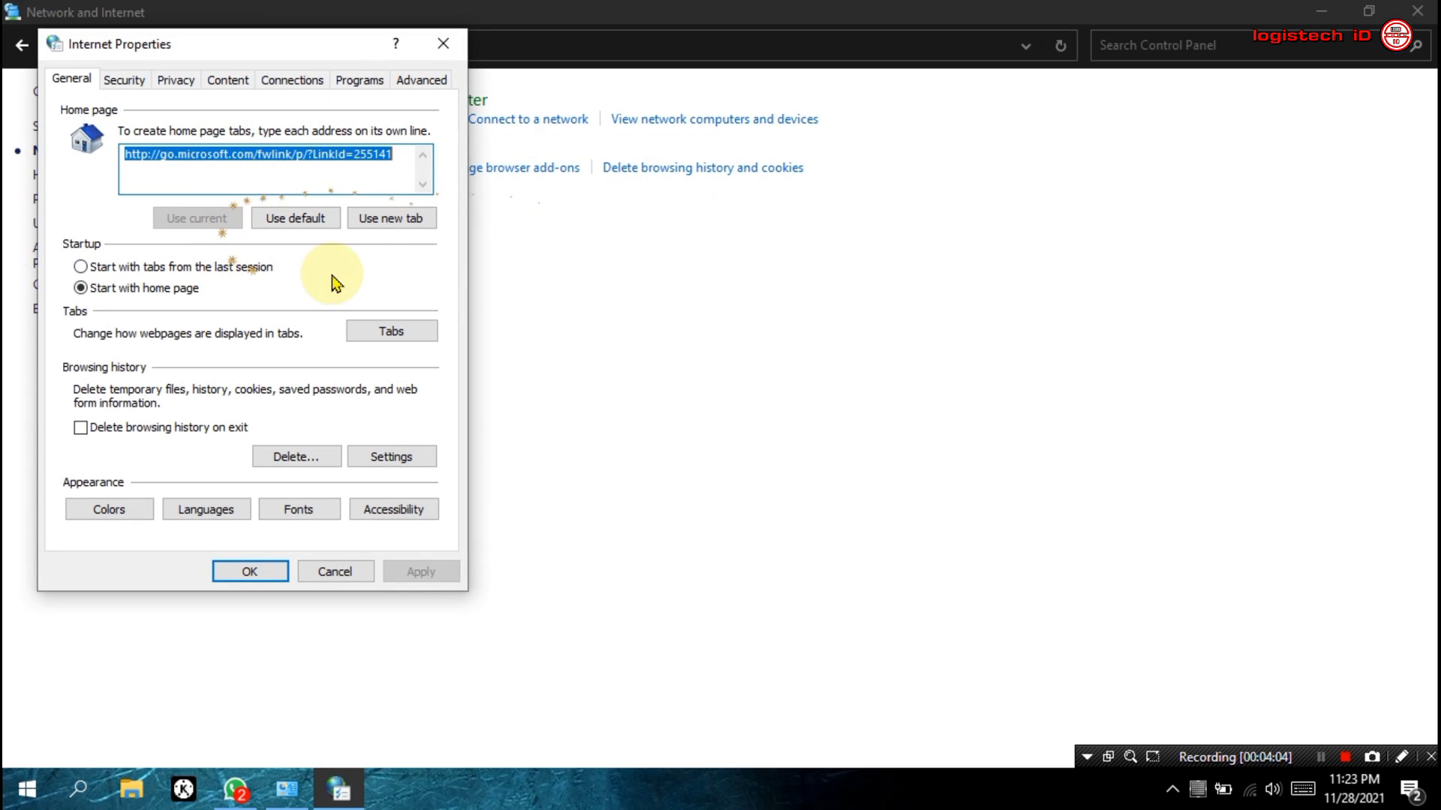
left_click(202, 426)
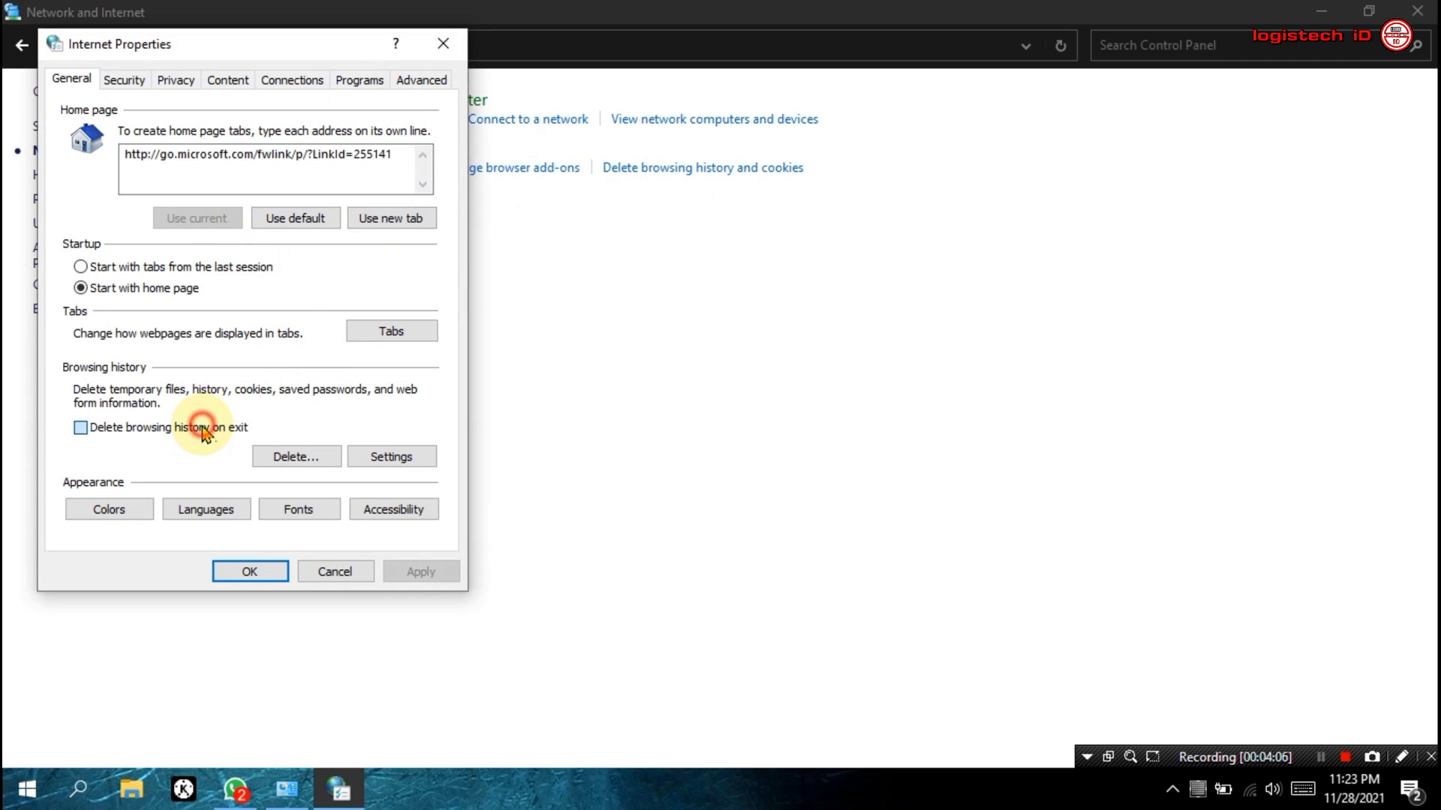
Step: Delete the browsing history with the preselected data types, accept the Internet Properties changes, and close Control Panel
left_click(294, 459)
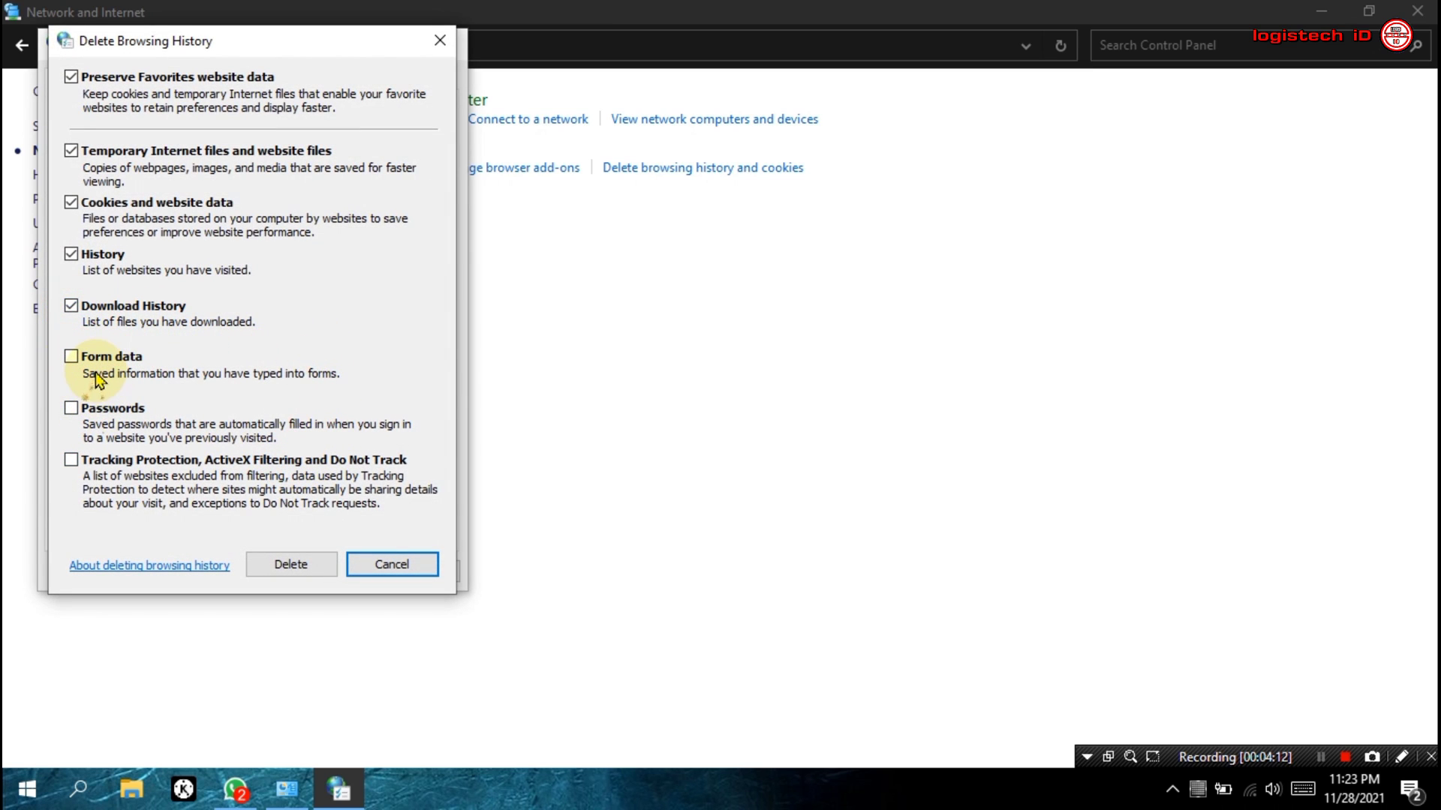
left_click(292, 568)
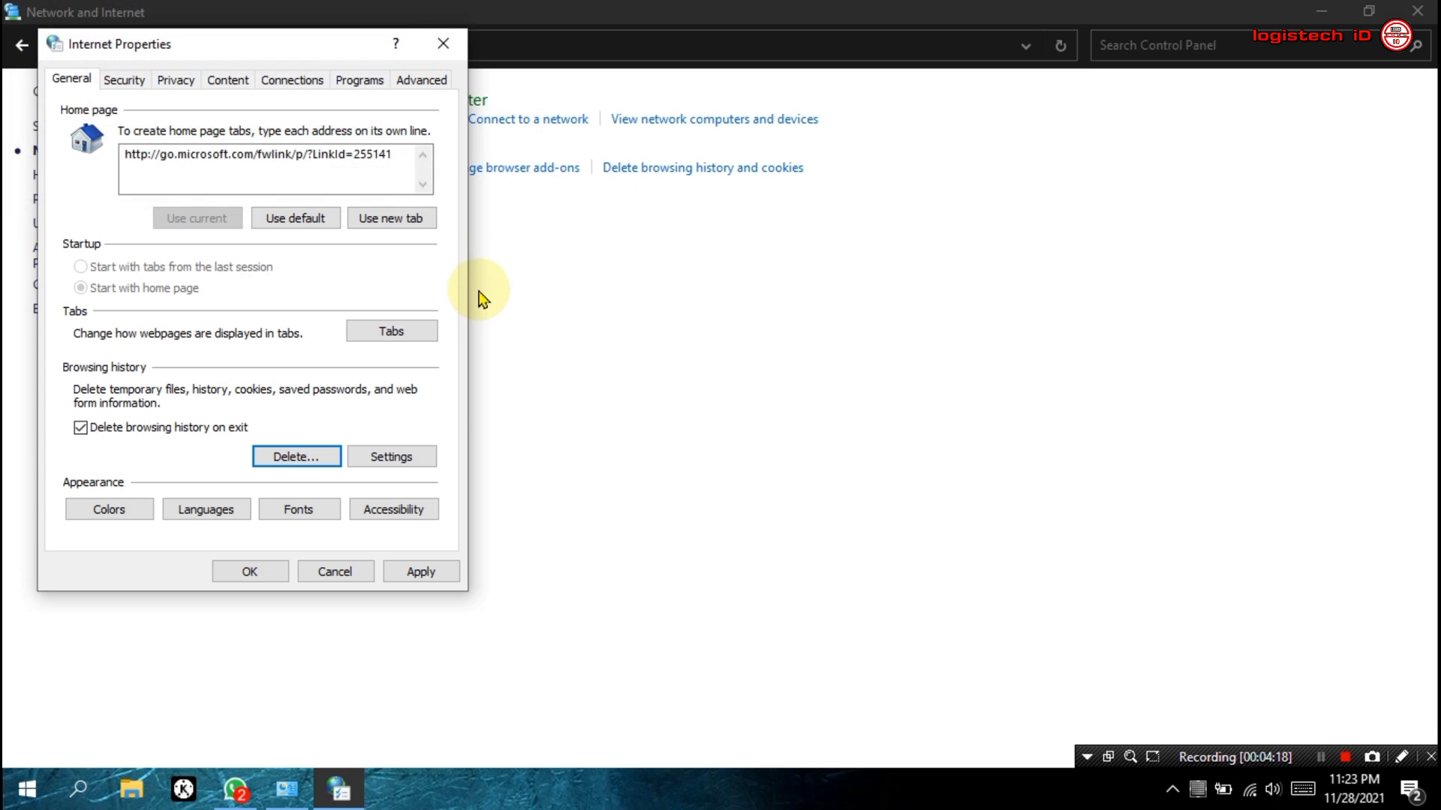
left_click(250, 572)
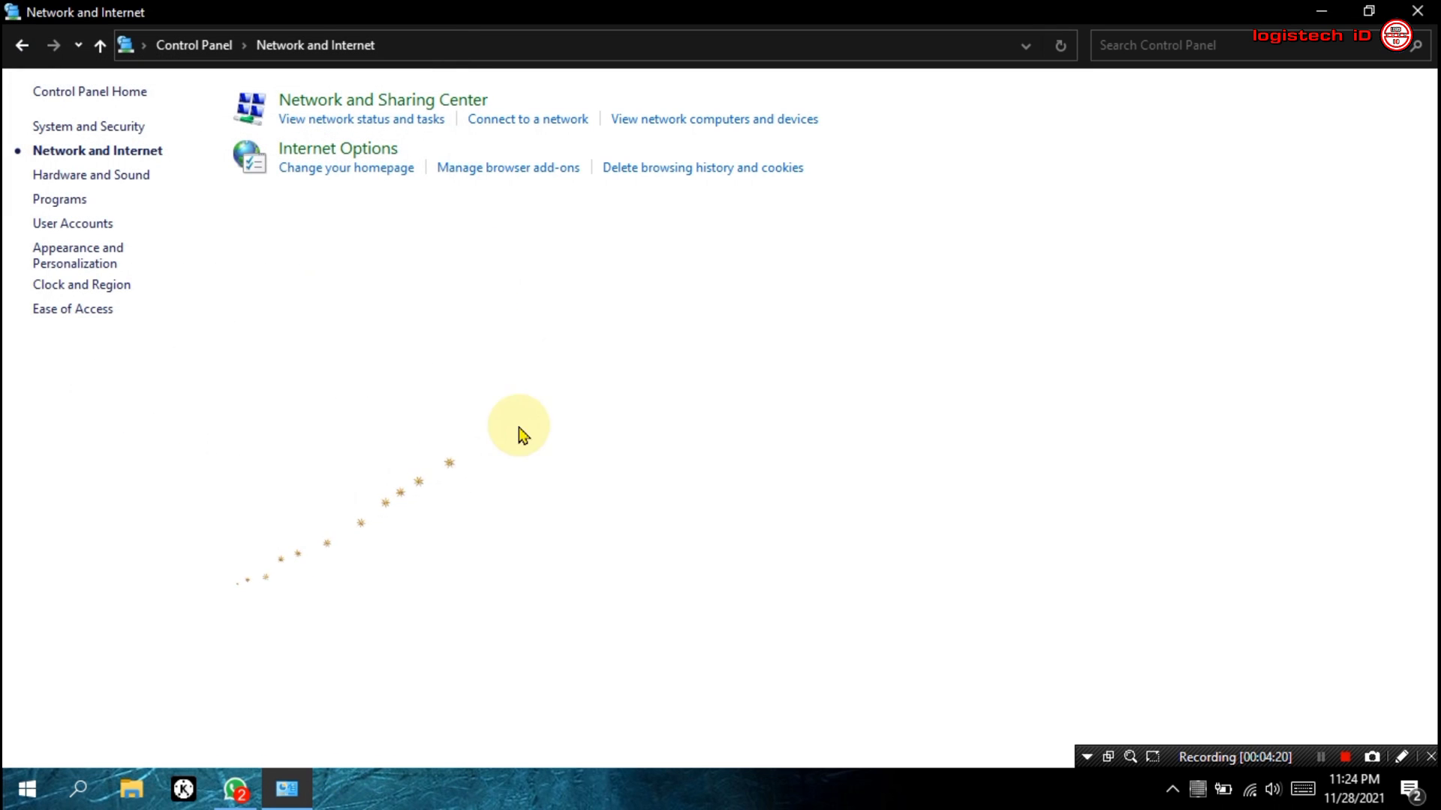
left_click(1416, 11)
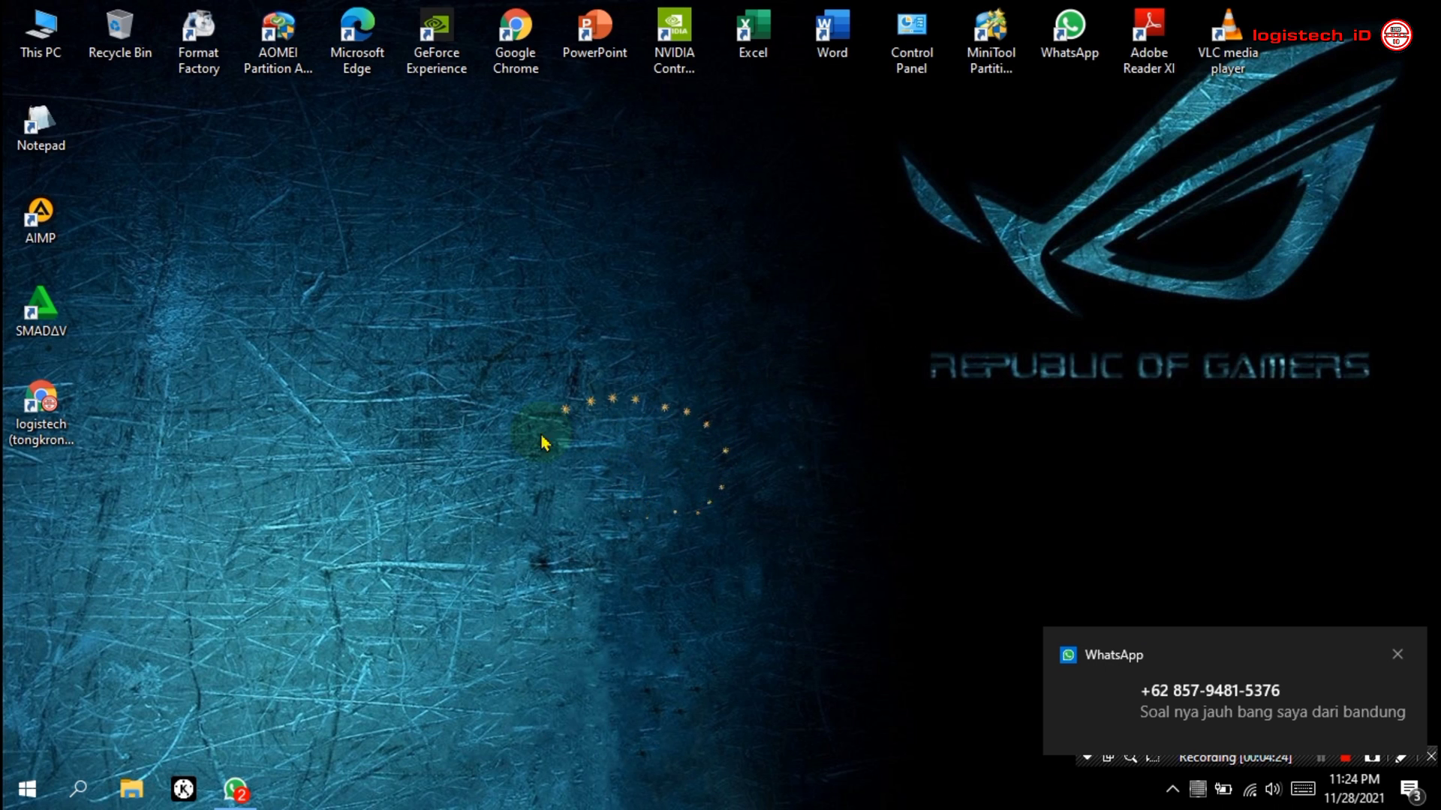
right_click(637, 343)
left_click(679, 407)
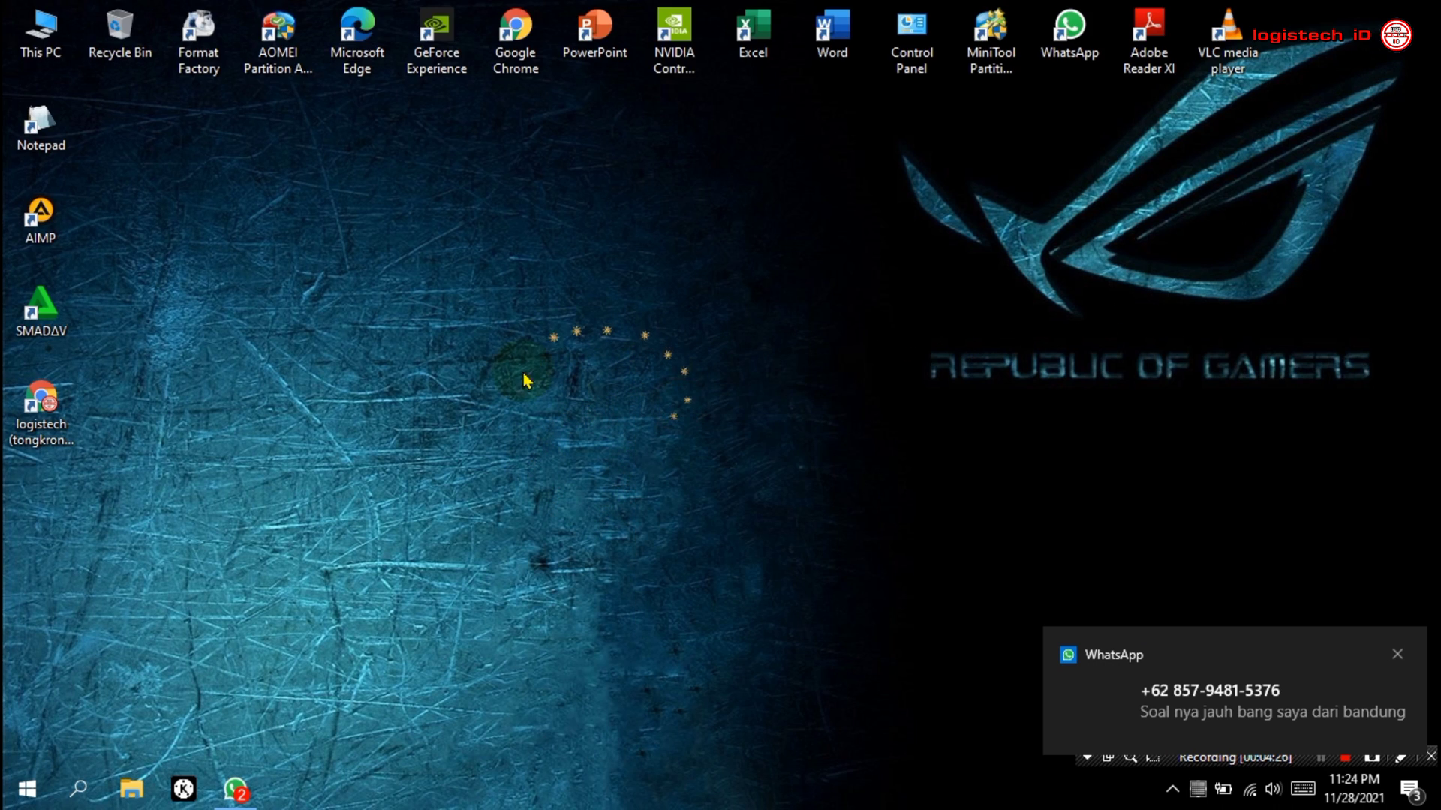
Step: Switch to WhatsApp, send "paling nnti saya kirim link cara nya" in the open chat, view the unread chat, and minimize the window
left_click(236, 789)
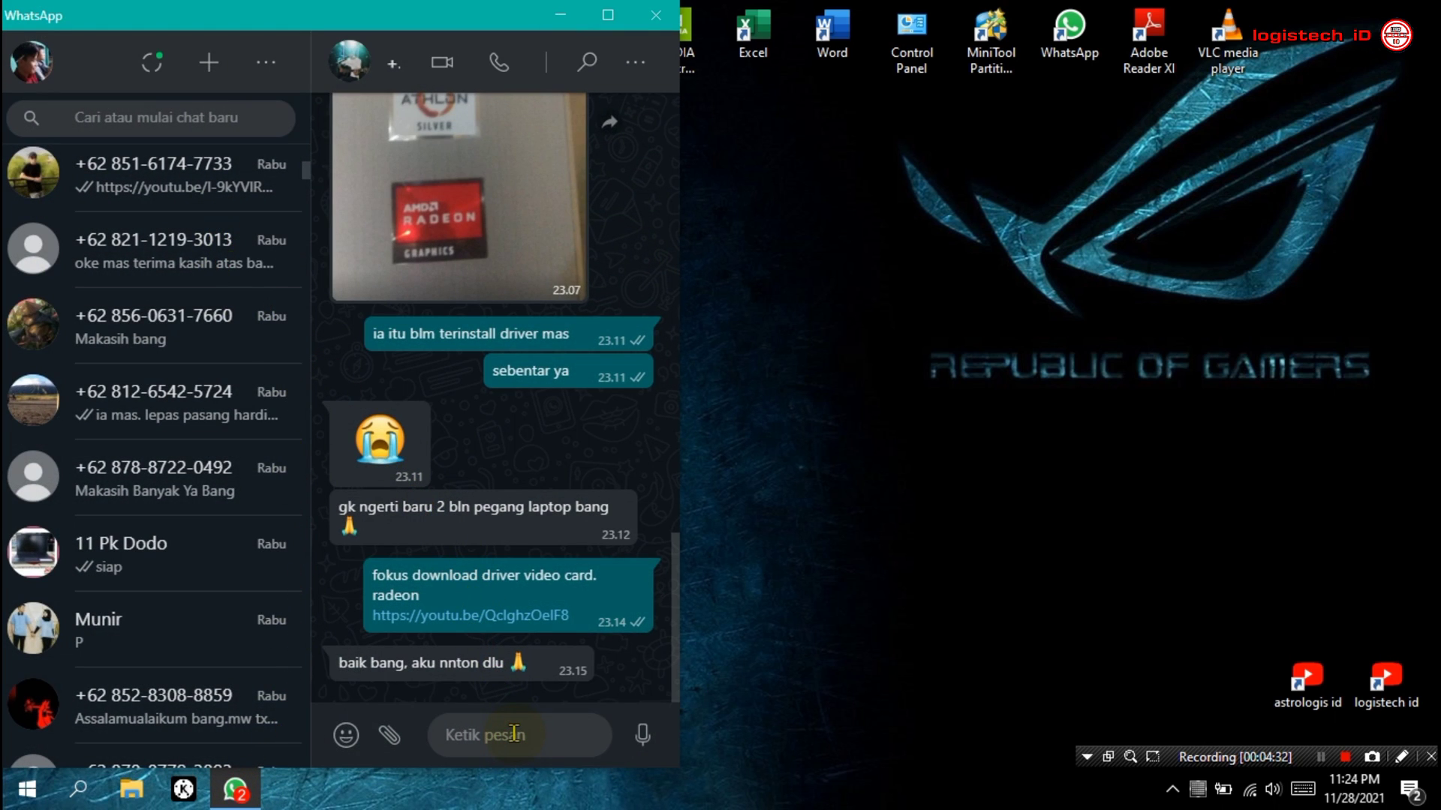
type("paling nnt")
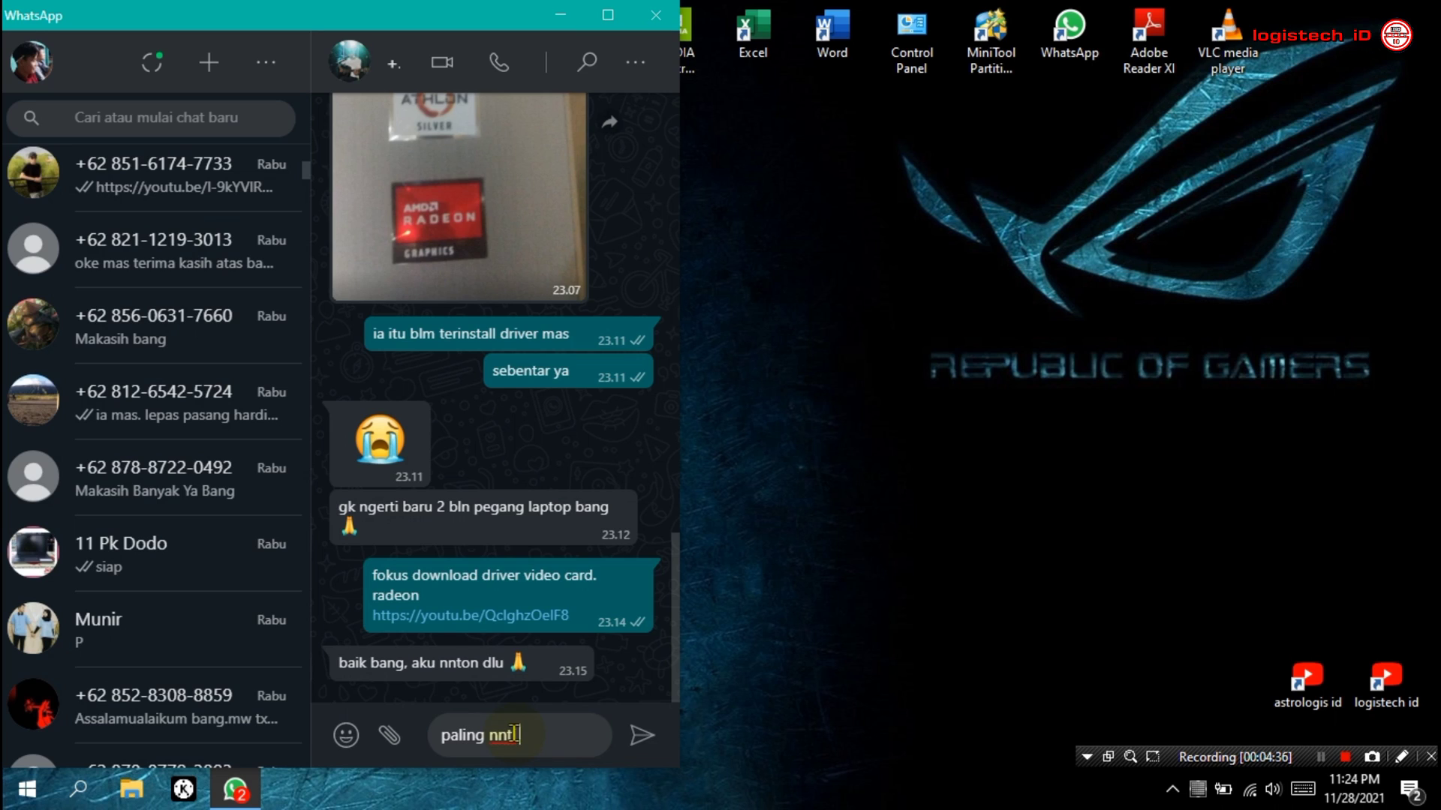
type("i saya kirim ii")
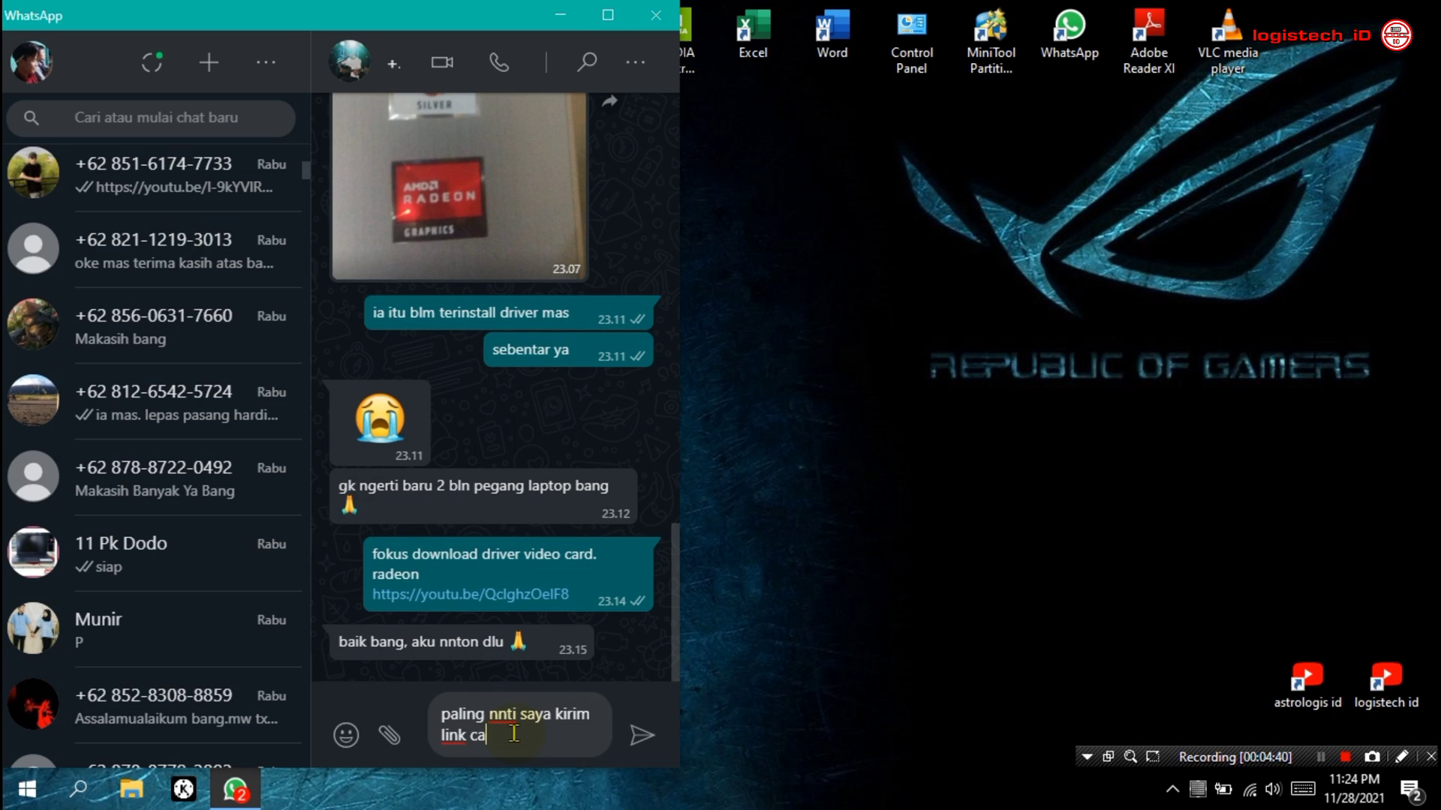
key("Return")
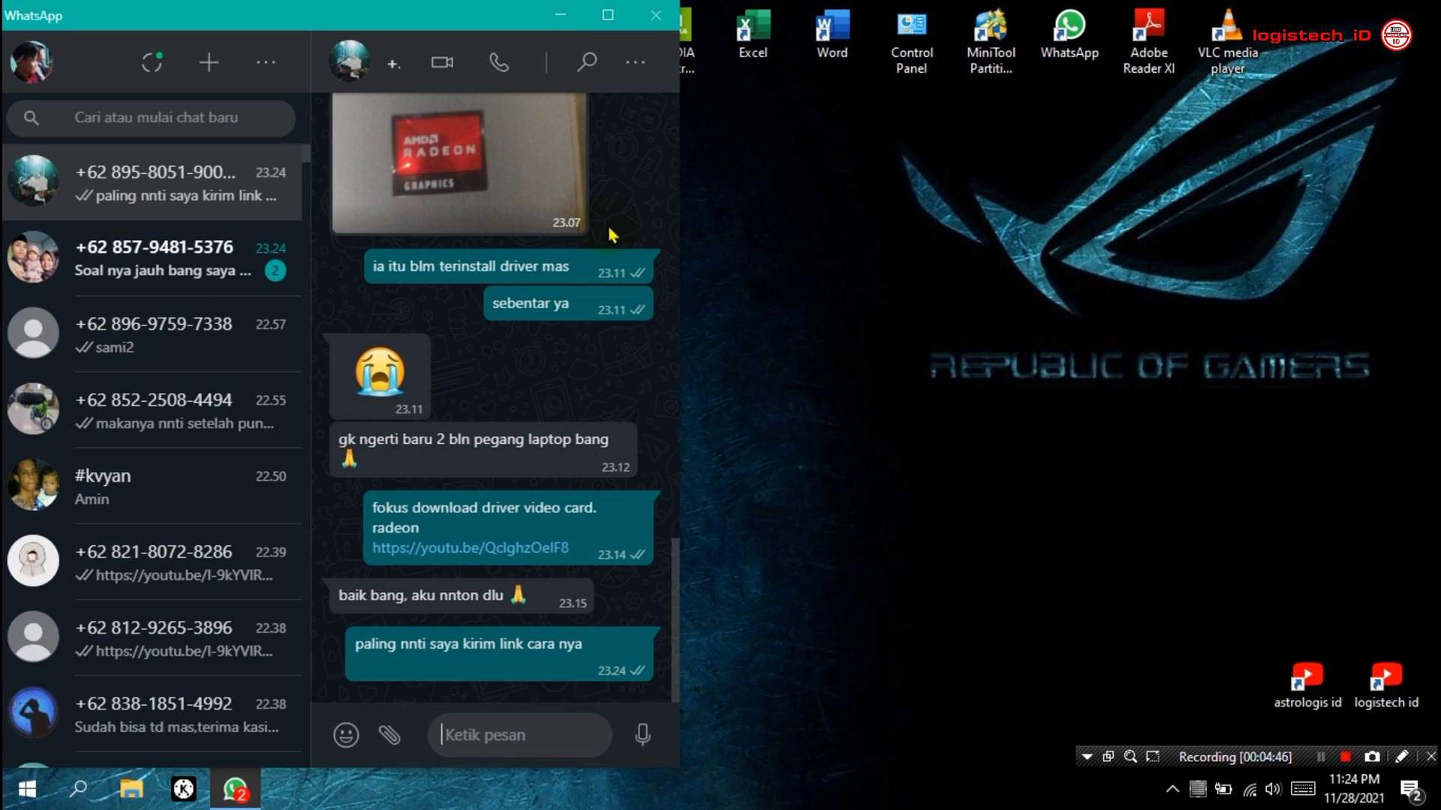
left_click(193, 252)
left_click(559, 18)
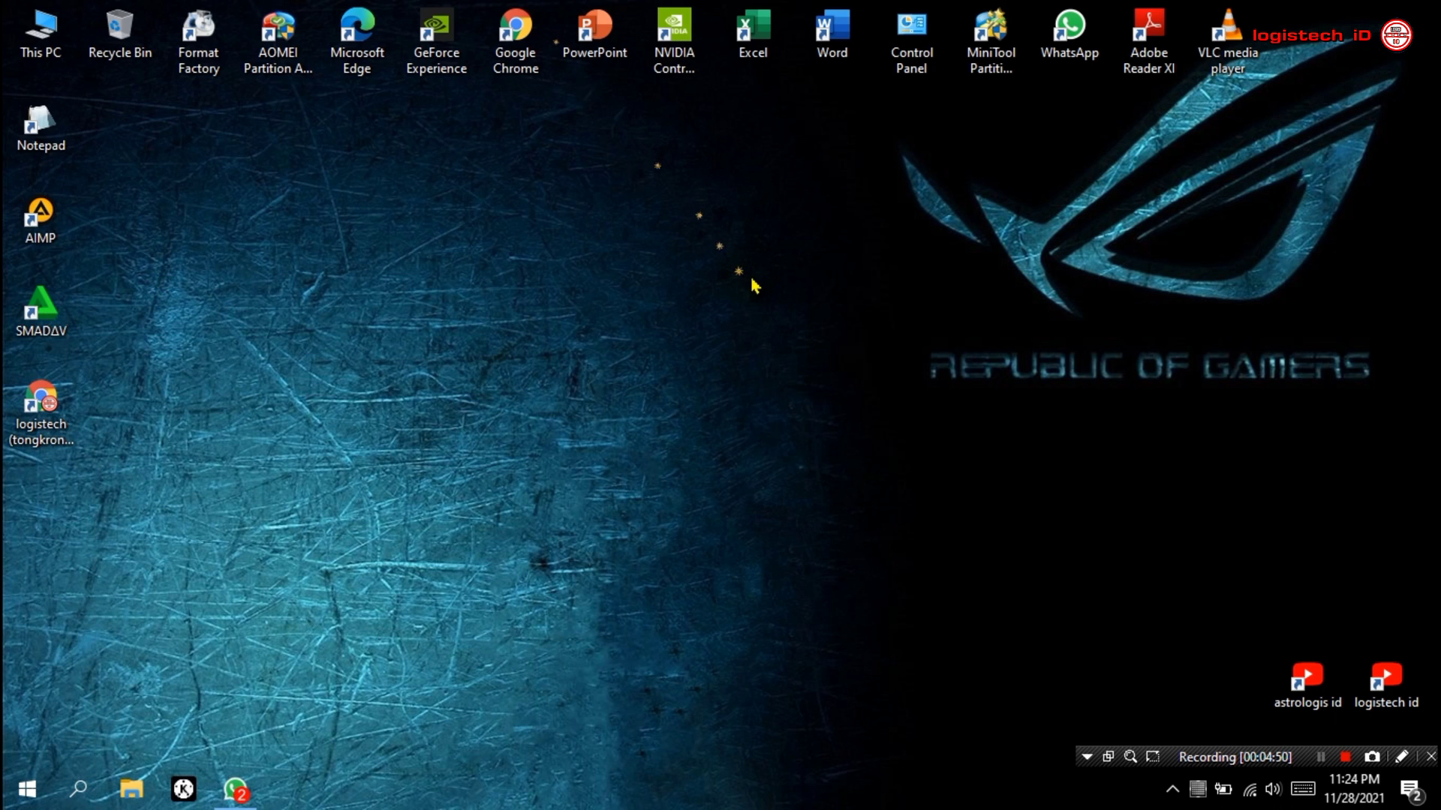
right_click(677, 332)
left_click(739, 412)
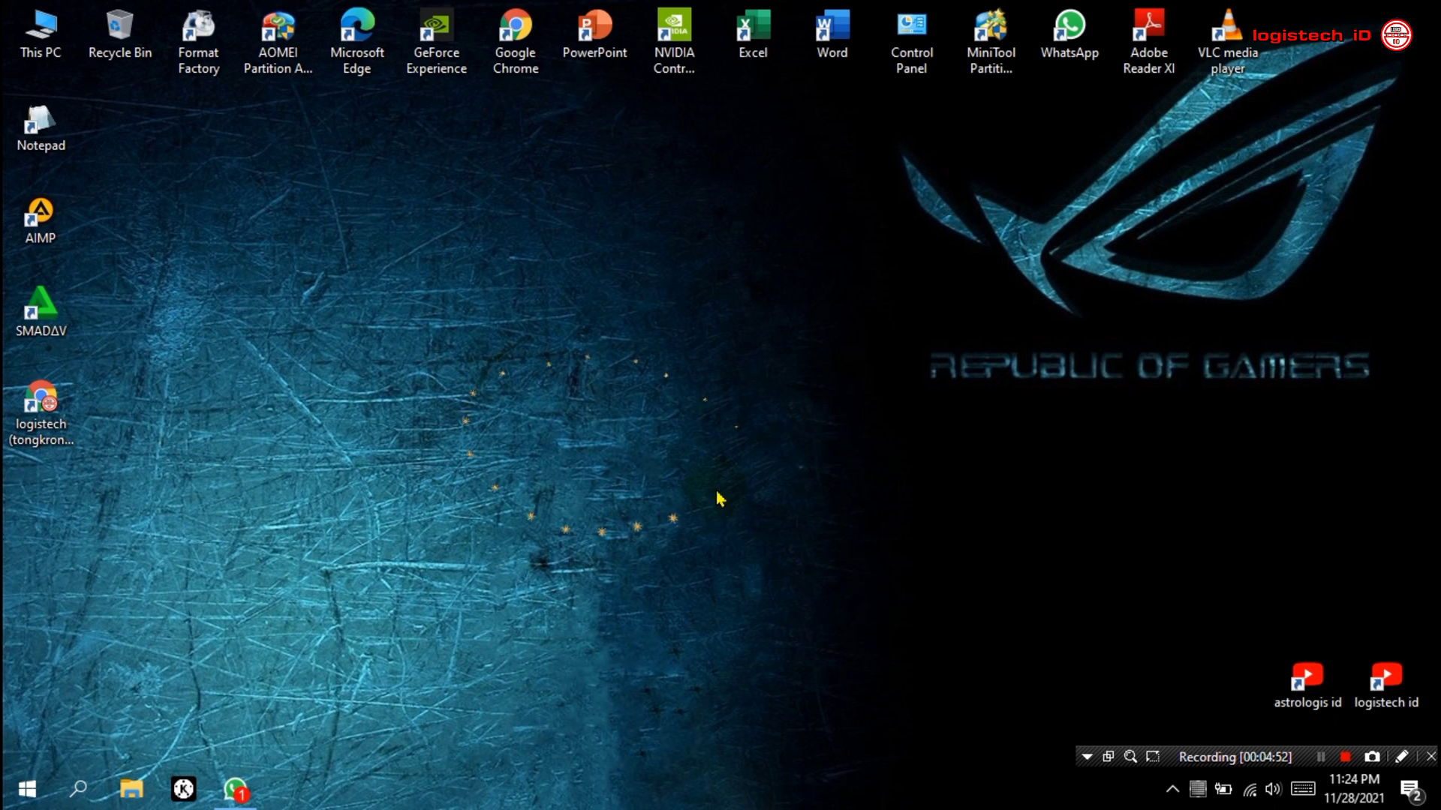